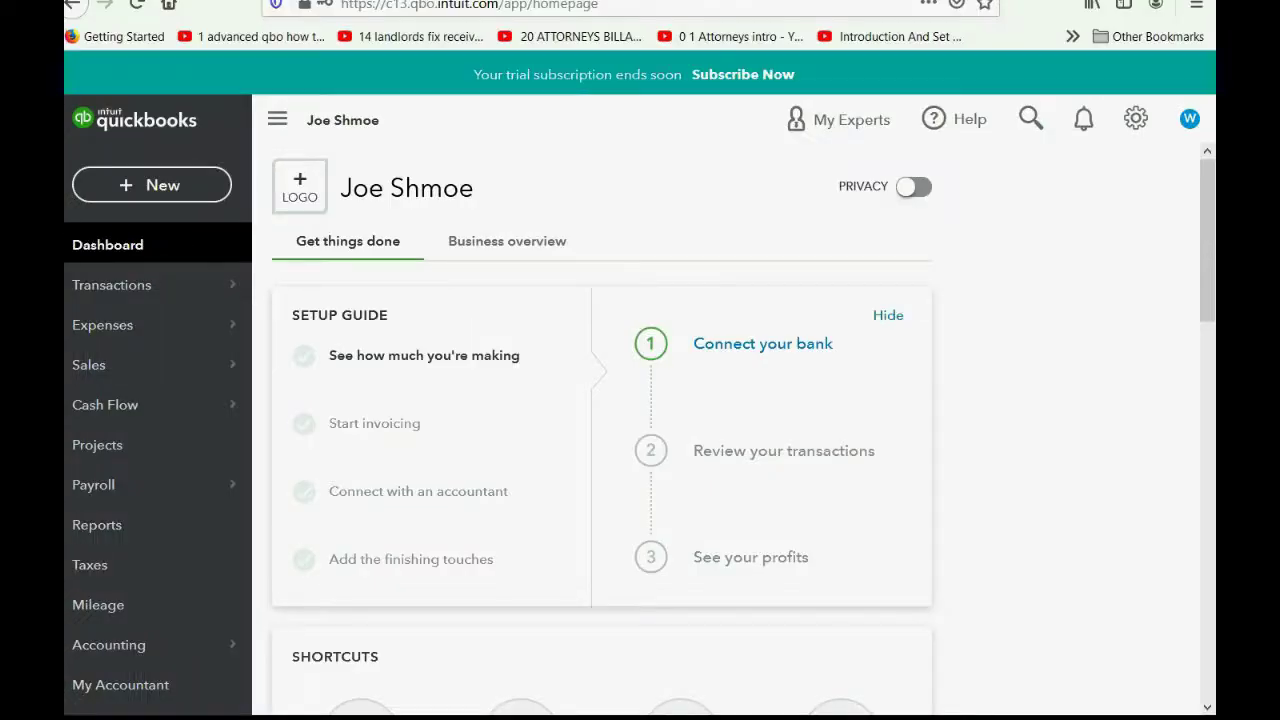
# Open the Audit Log from the gear menu's Tools and scroll through entries 1-150
pyautogui.click(1136, 119)
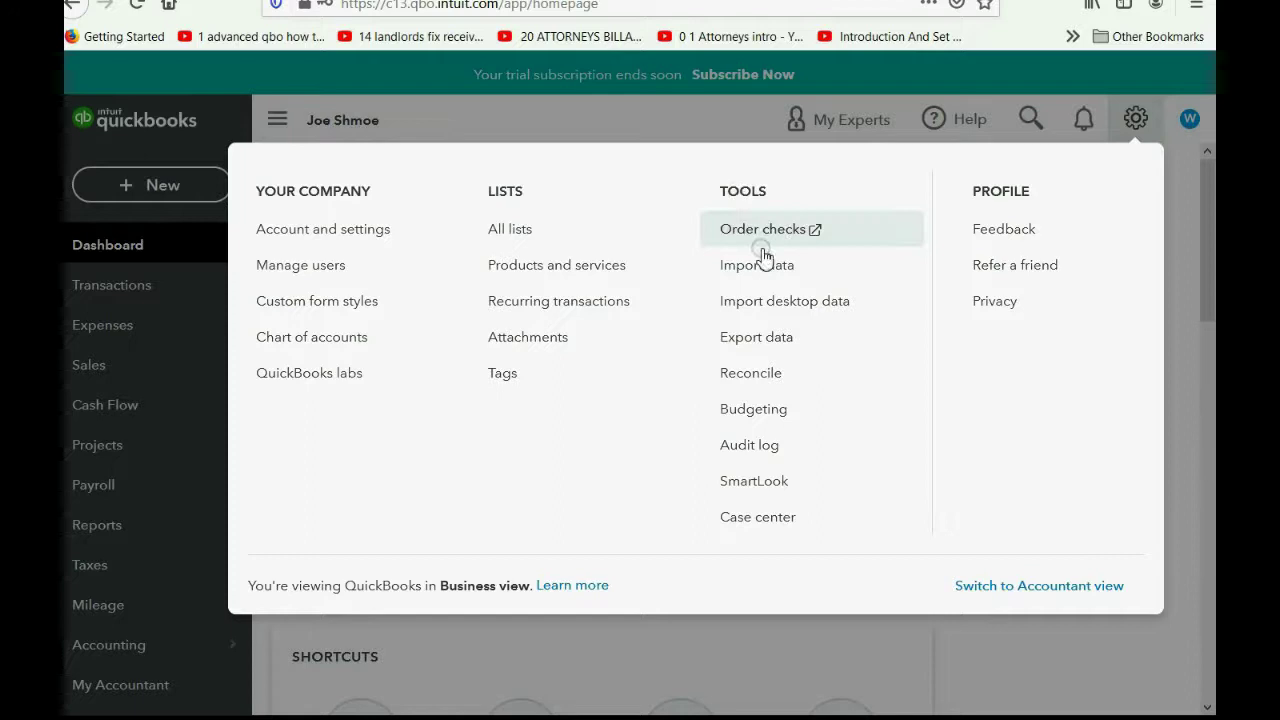
pyautogui.click(765, 448)
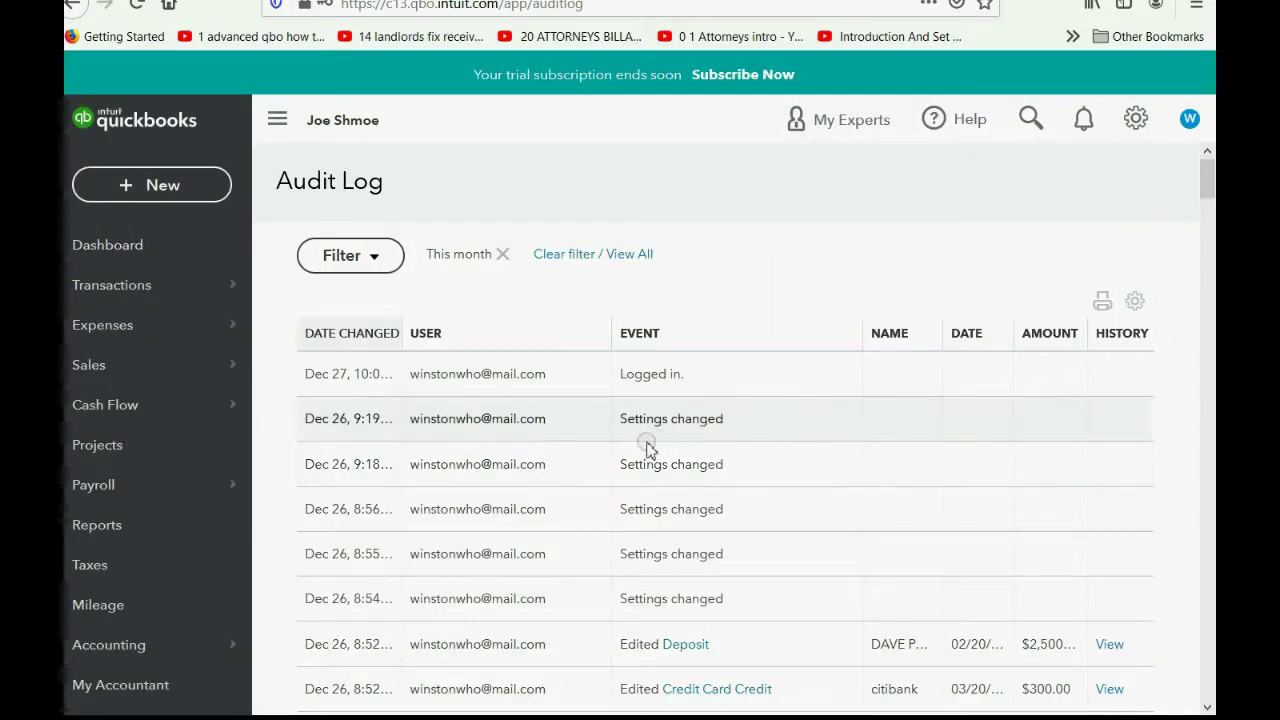
pyautogui.scroll(-3, 343, 414)
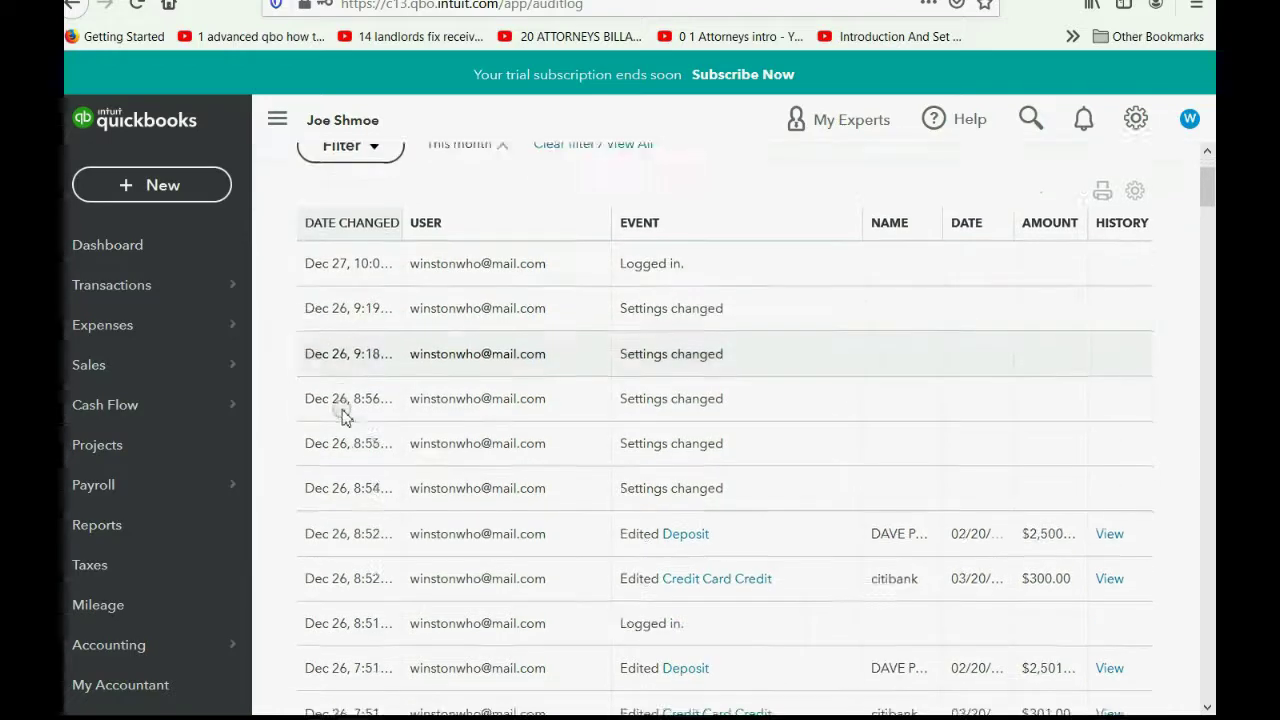
pyautogui.scroll(-8, 343, 418)
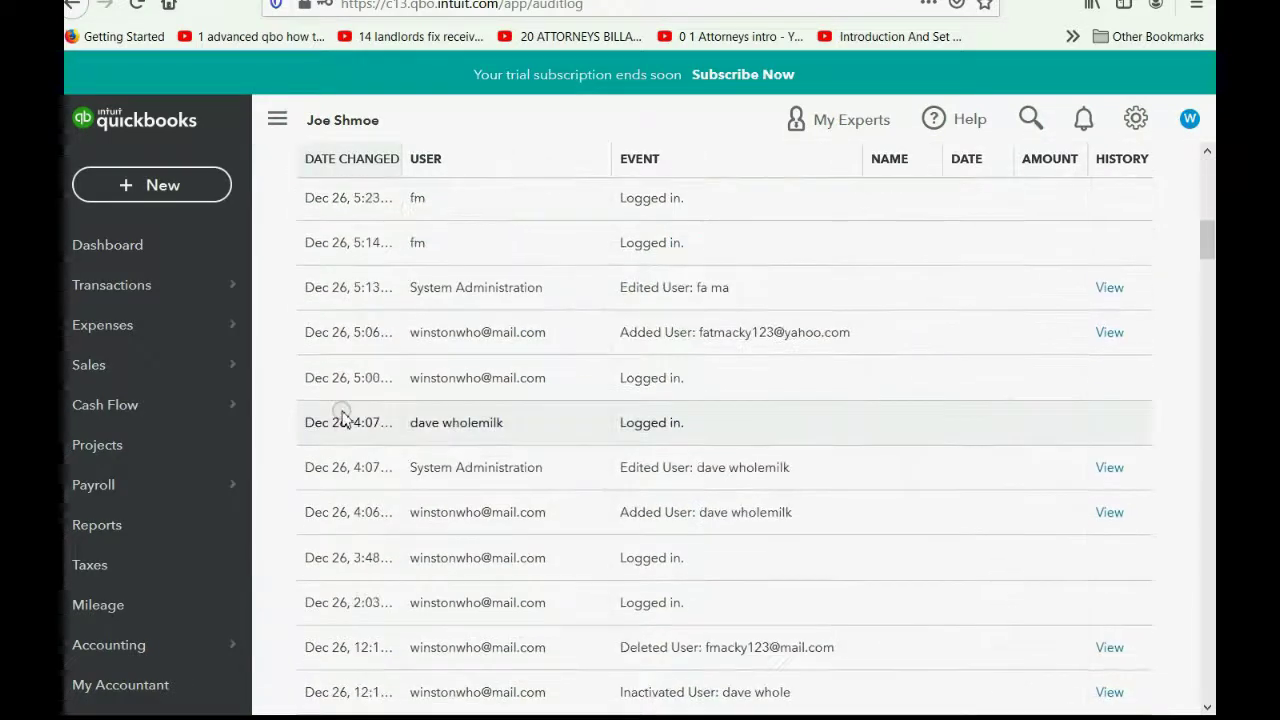
pyautogui.scroll(-10, 343, 418)
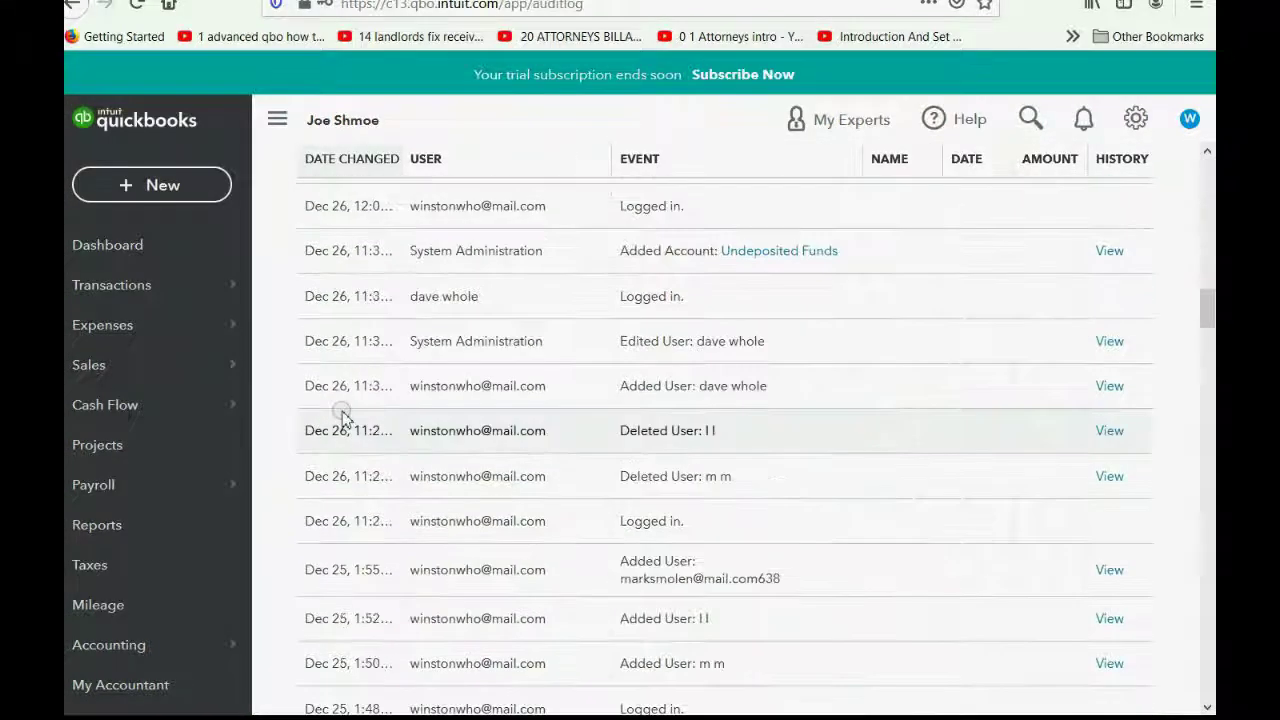
pyautogui.scroll(-10, 343, 418)
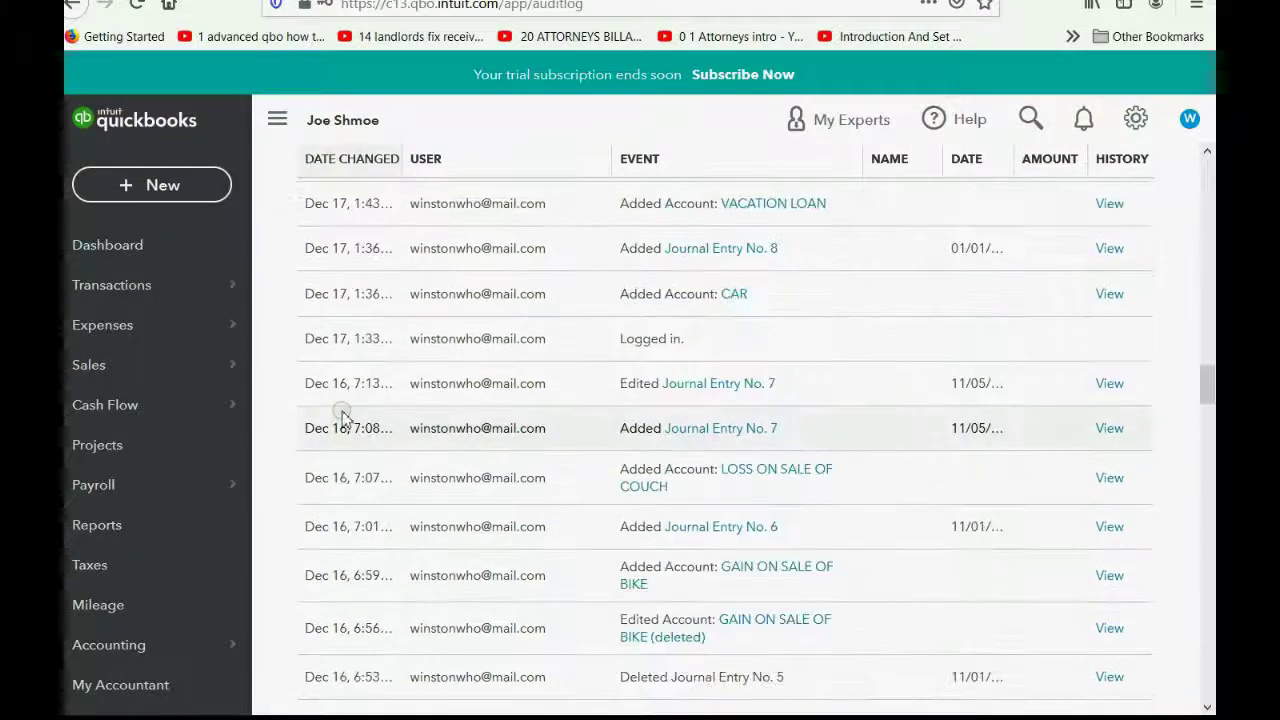
pyautogui.scroll(-10, 343, 418)
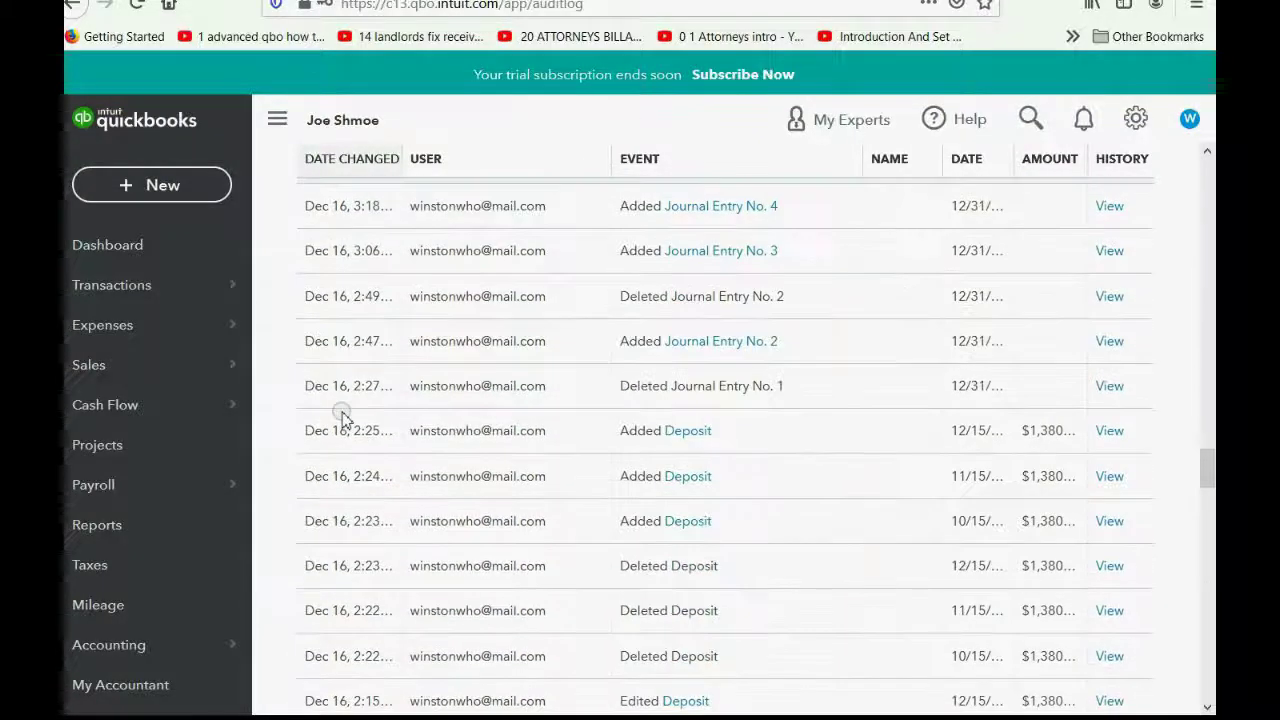
pyautogui.scroll(-10, 343, 418)
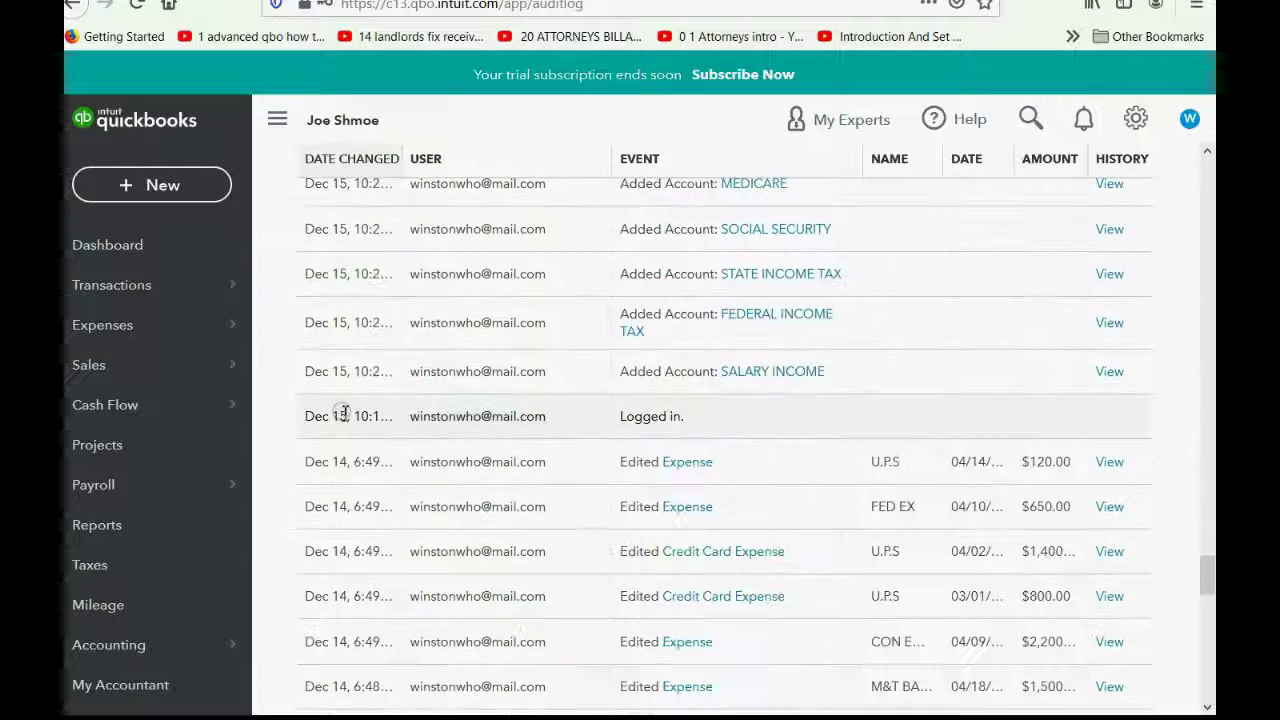
pyautogui.scroll(-3, 343, 418)
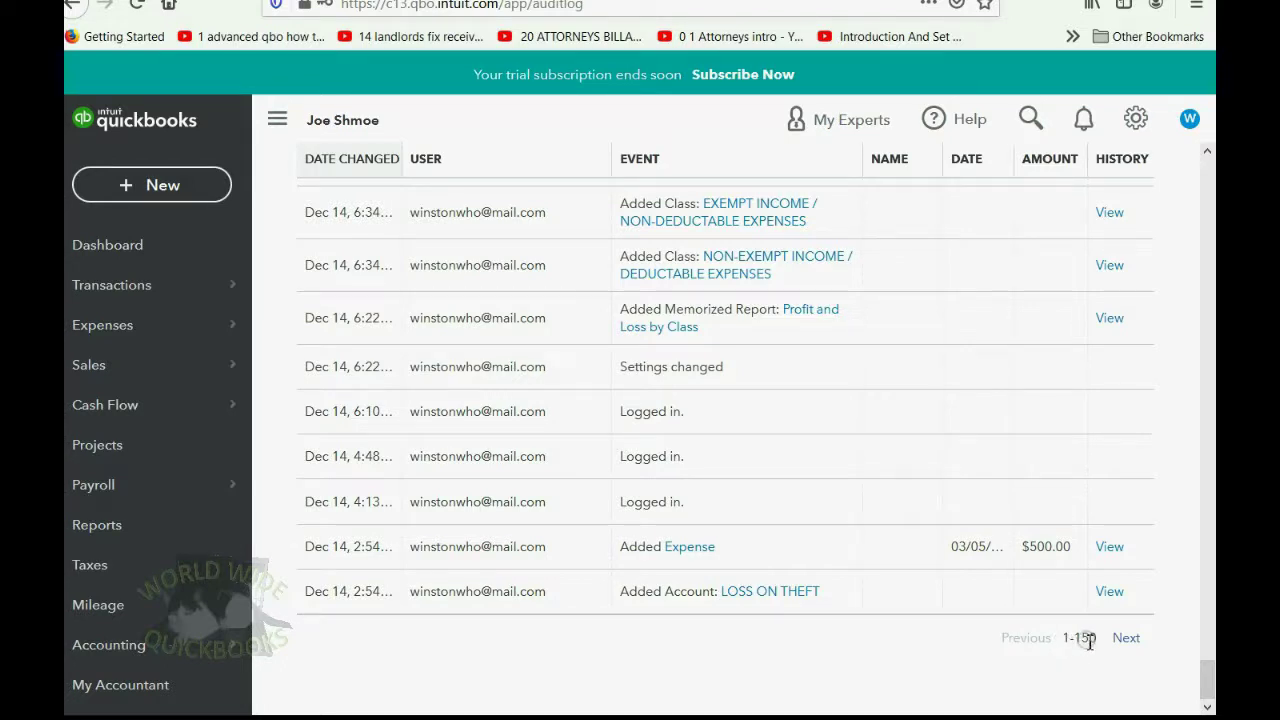
pyautogui.scroll(15, 1088, 641)
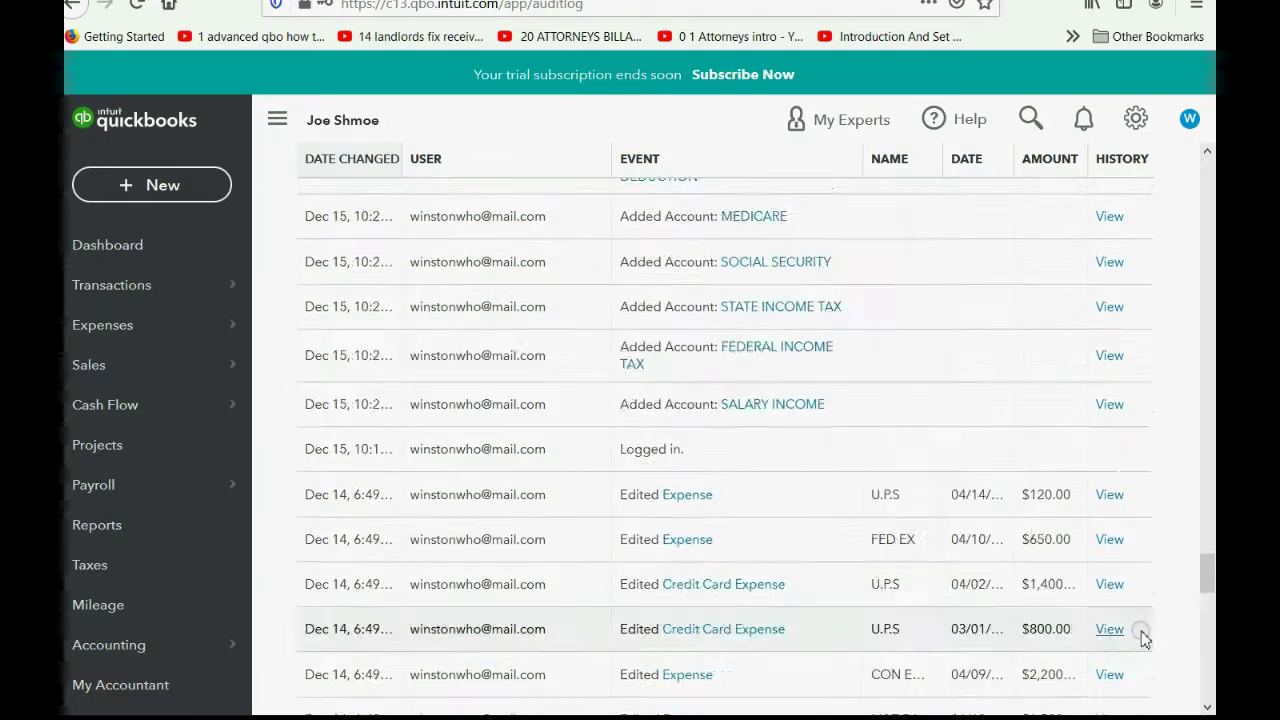
# Page forward twice through the Audit Log to its last entries, 301-307
pyautogui.click(1205, 573)
pyautogui.scroll(10, 1200, 573)
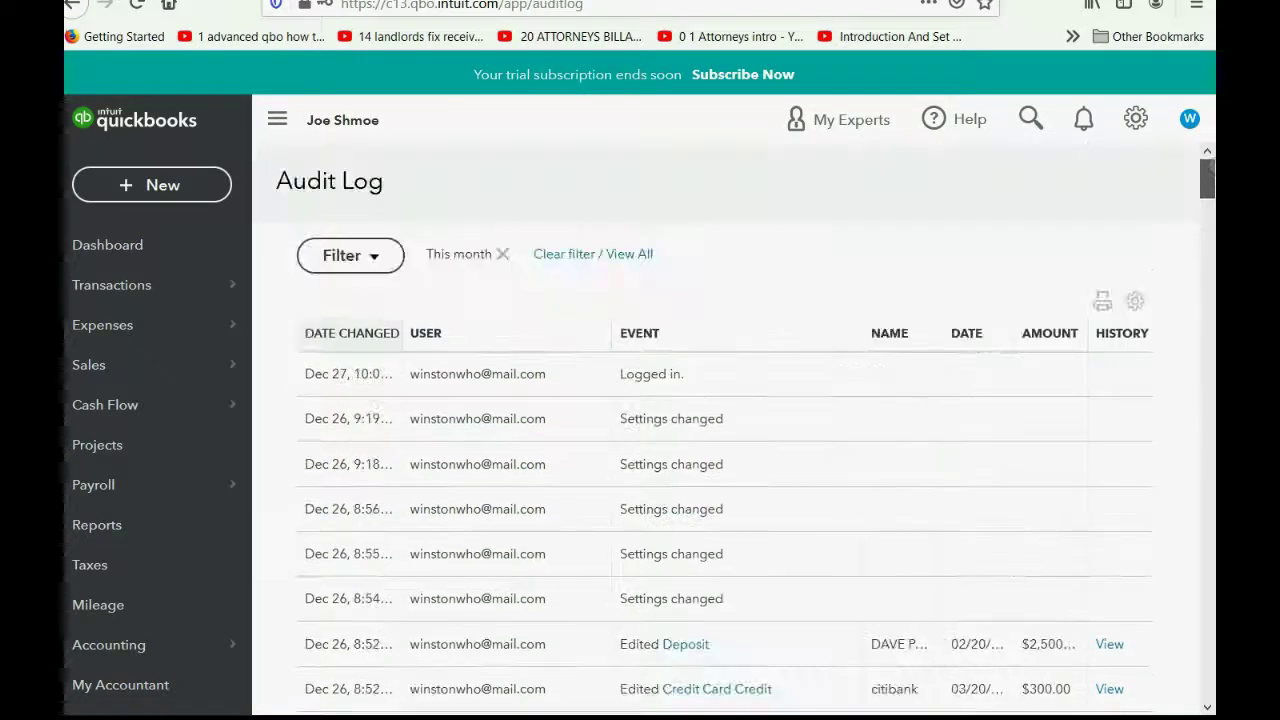
pyautogui.scroll(-20, 1200, 573)
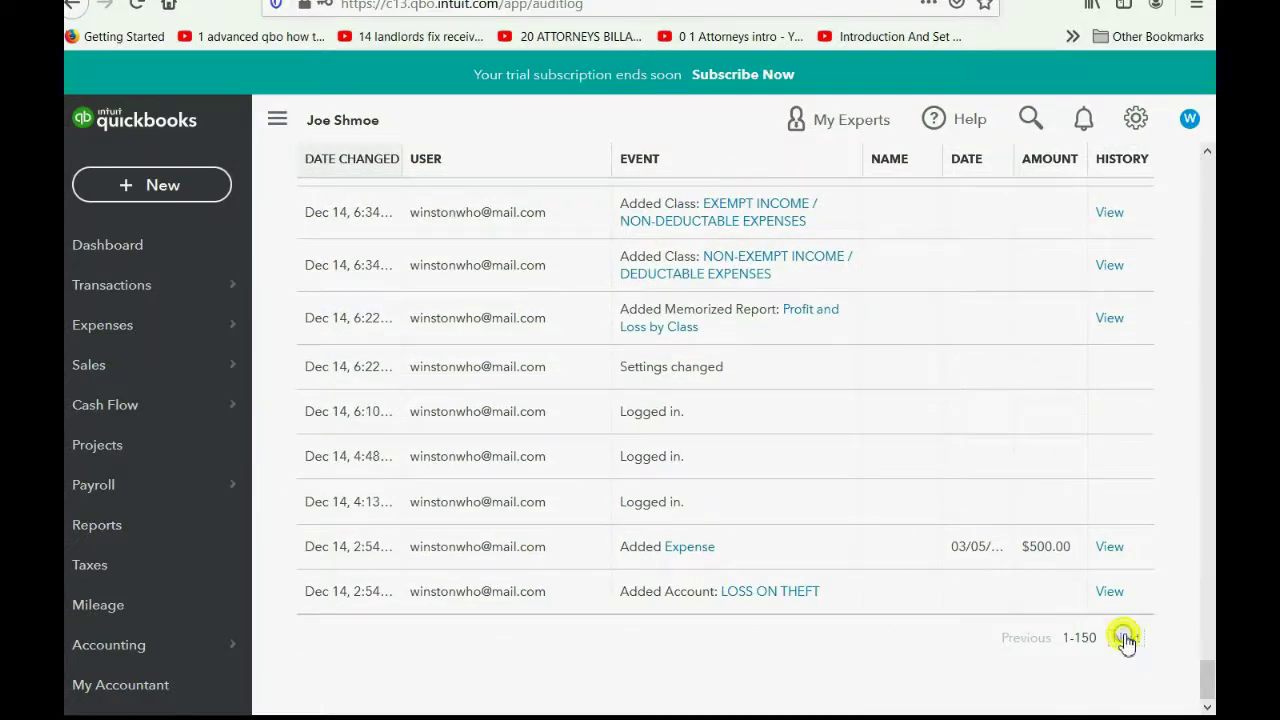
pyautogui.click(1125, 638)
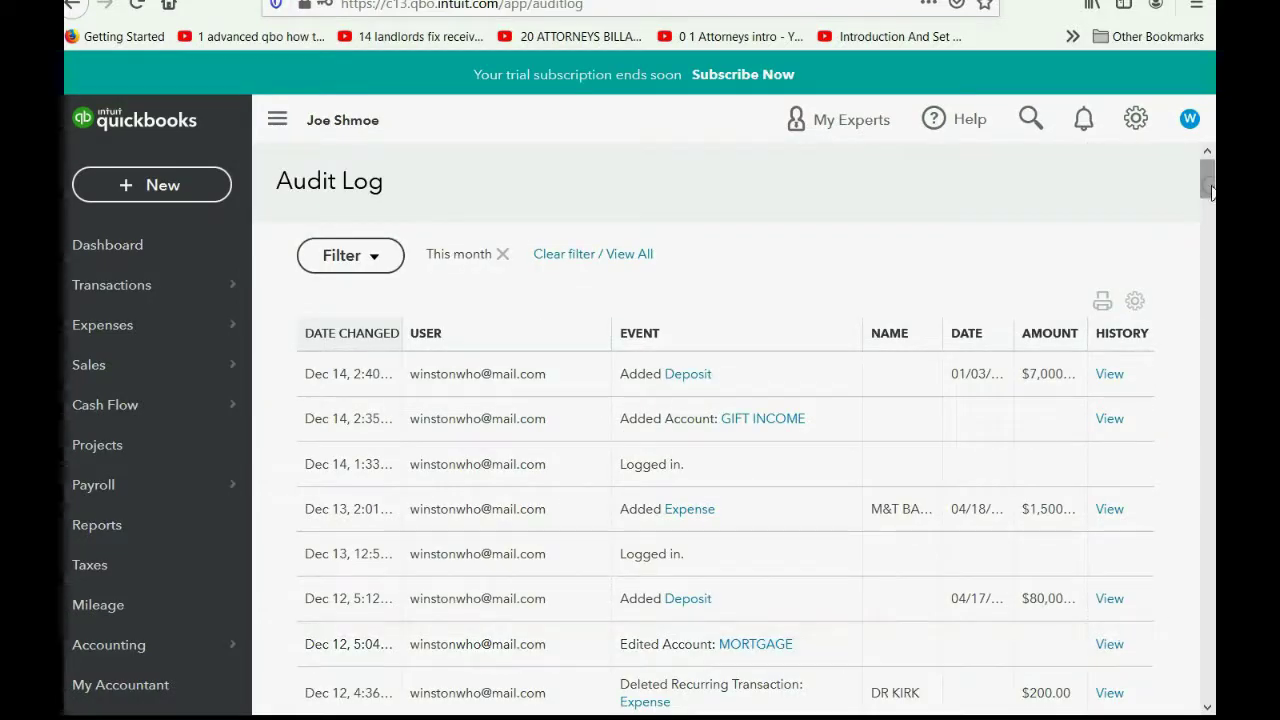
pyautogui.moveTo(1208, 190); pyautogui.dragTo(1190, 702)
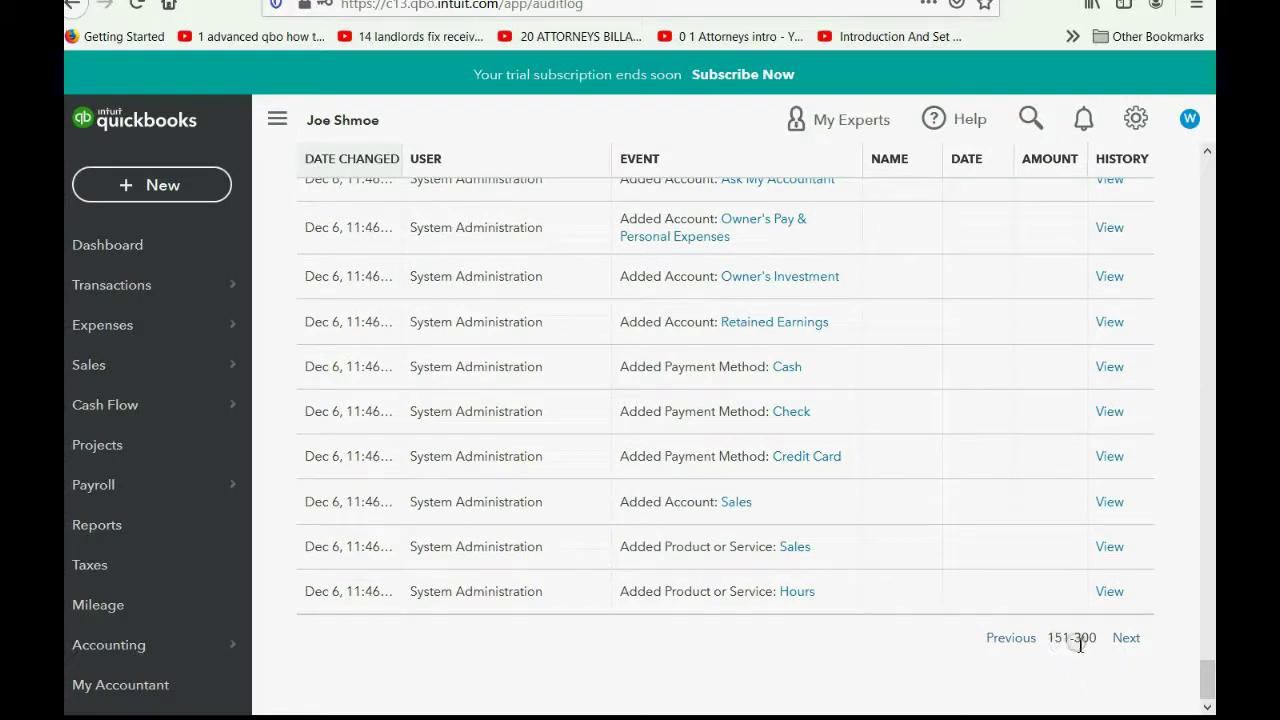
pyautogui.click(1125, 638)
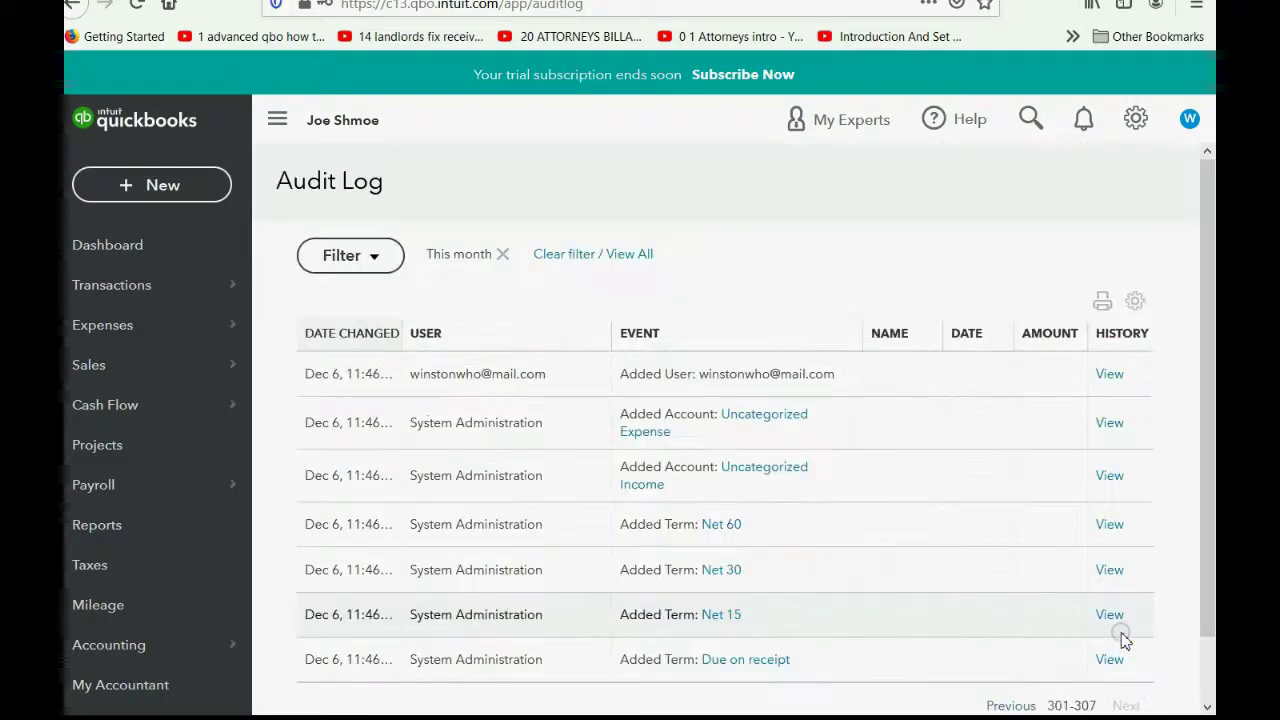
pyautogui.scroll(-1, 1205, 360)
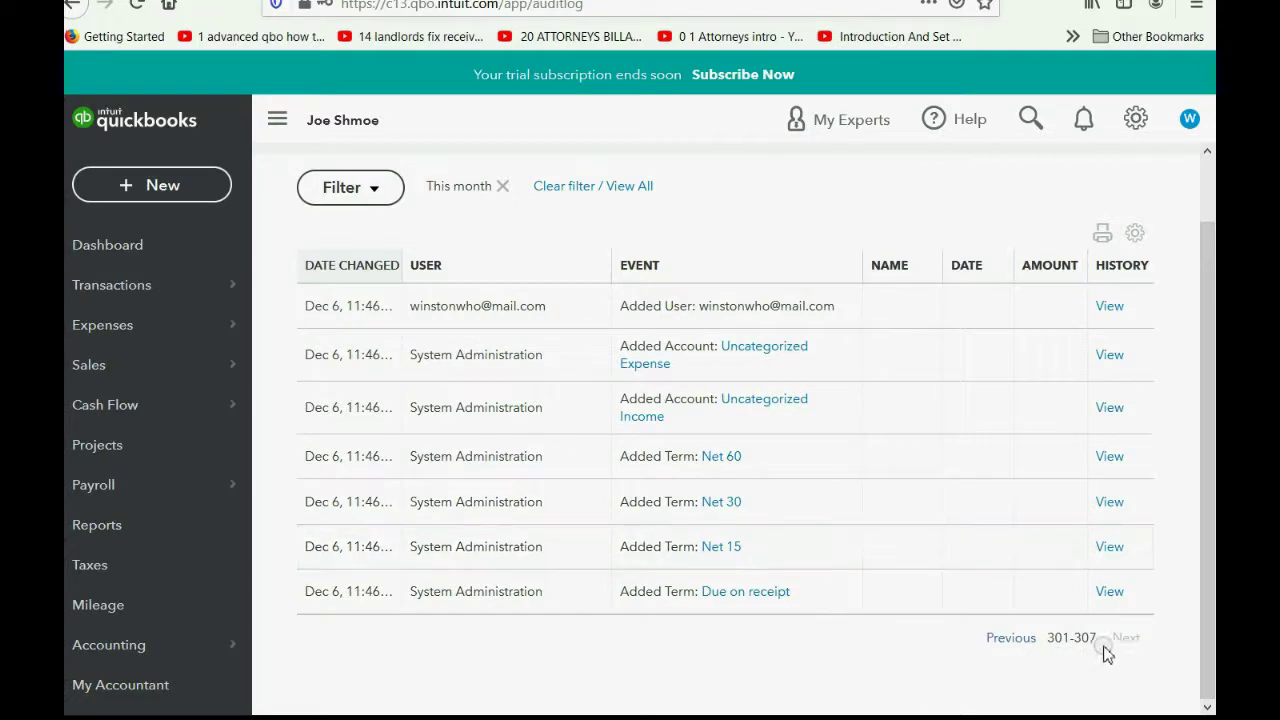
# Go back one page to the Dec 14 to Dec 6 entries and scroll back to the top
pyautogui.click(1016, 637)
pyautogui.scroll(-15, 986, 549)
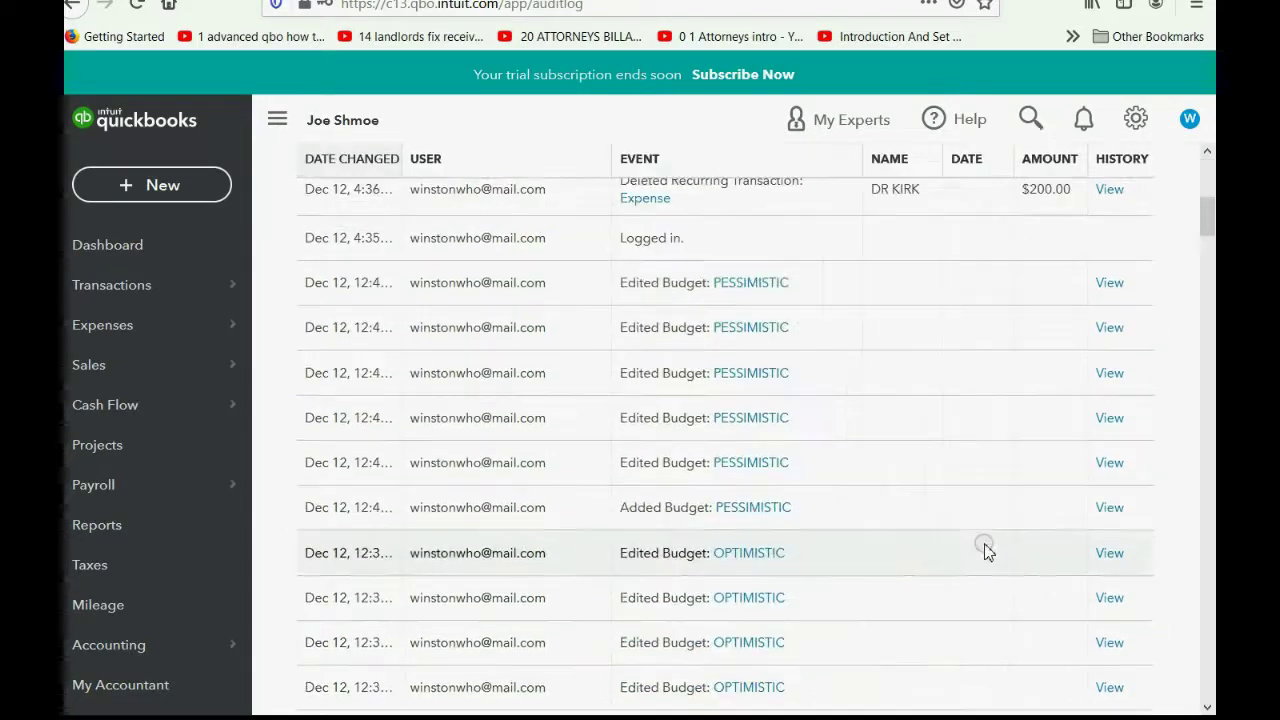
pyautogui.scroll(-5, 993, 563)
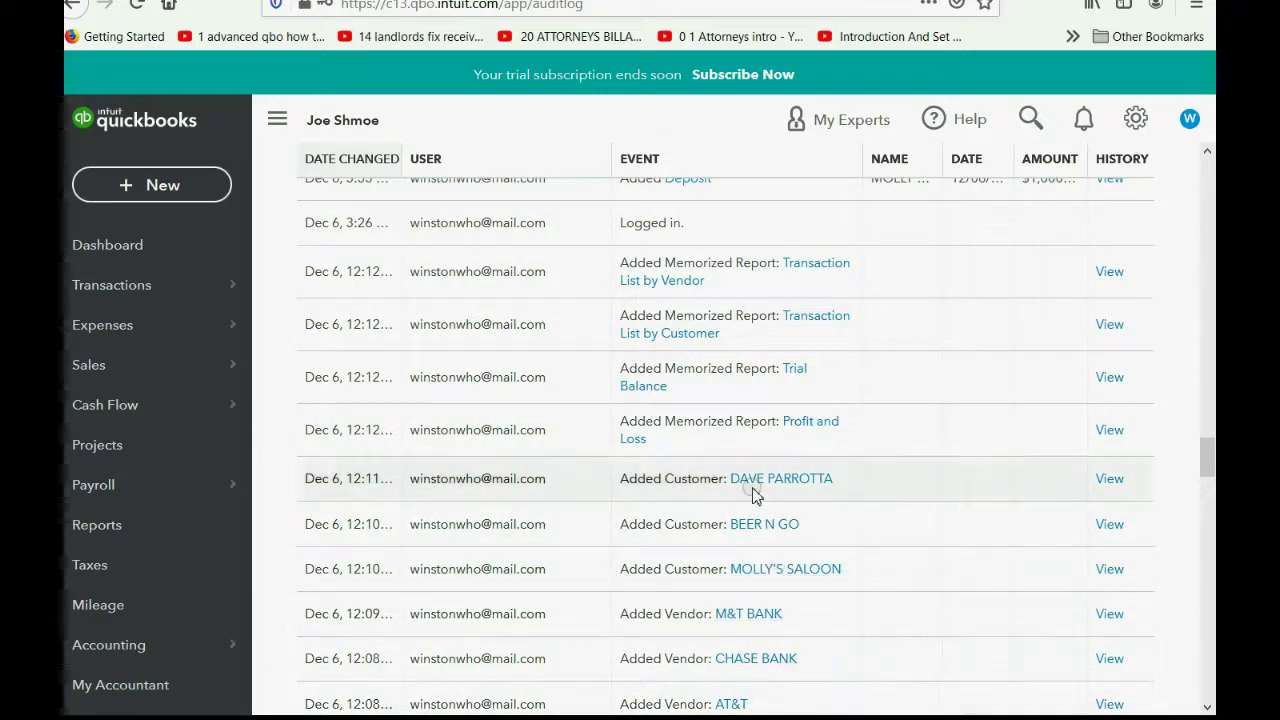
pyautogui.scroll(3, 745, 540)
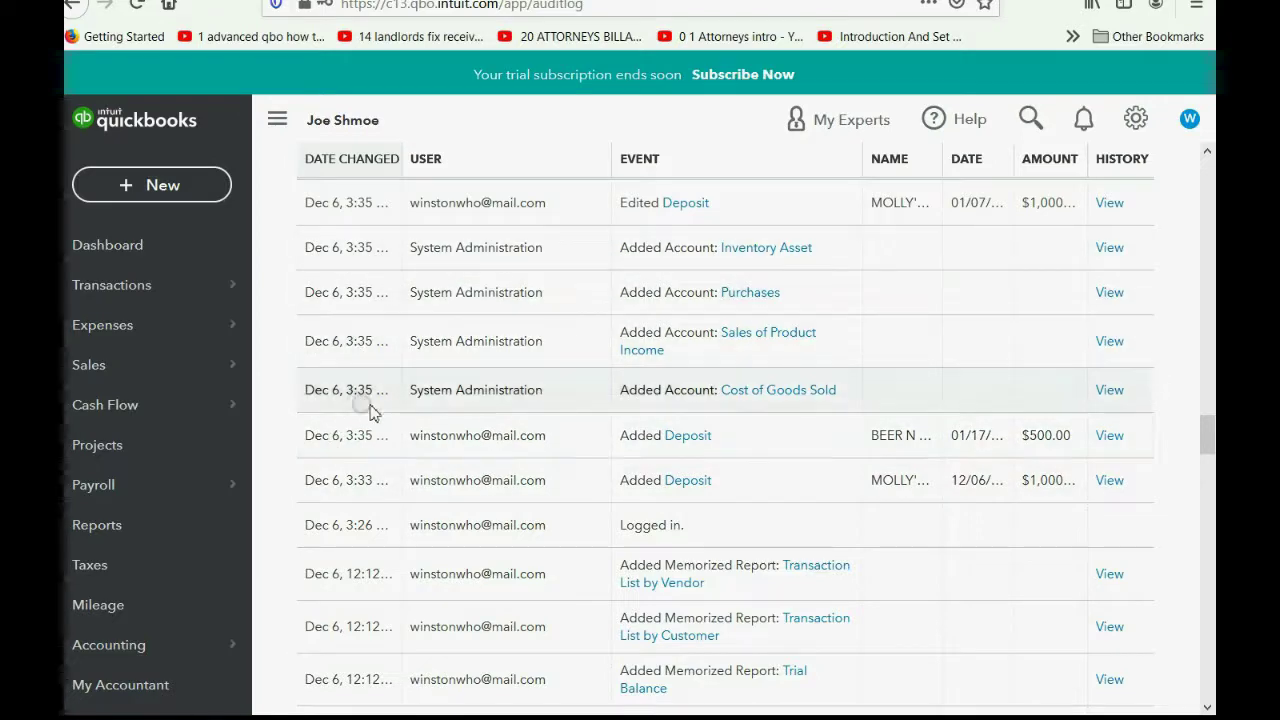
pyautogui.scroll(1, 788, 426)
pyautogui.scroll(10, 787, 419)
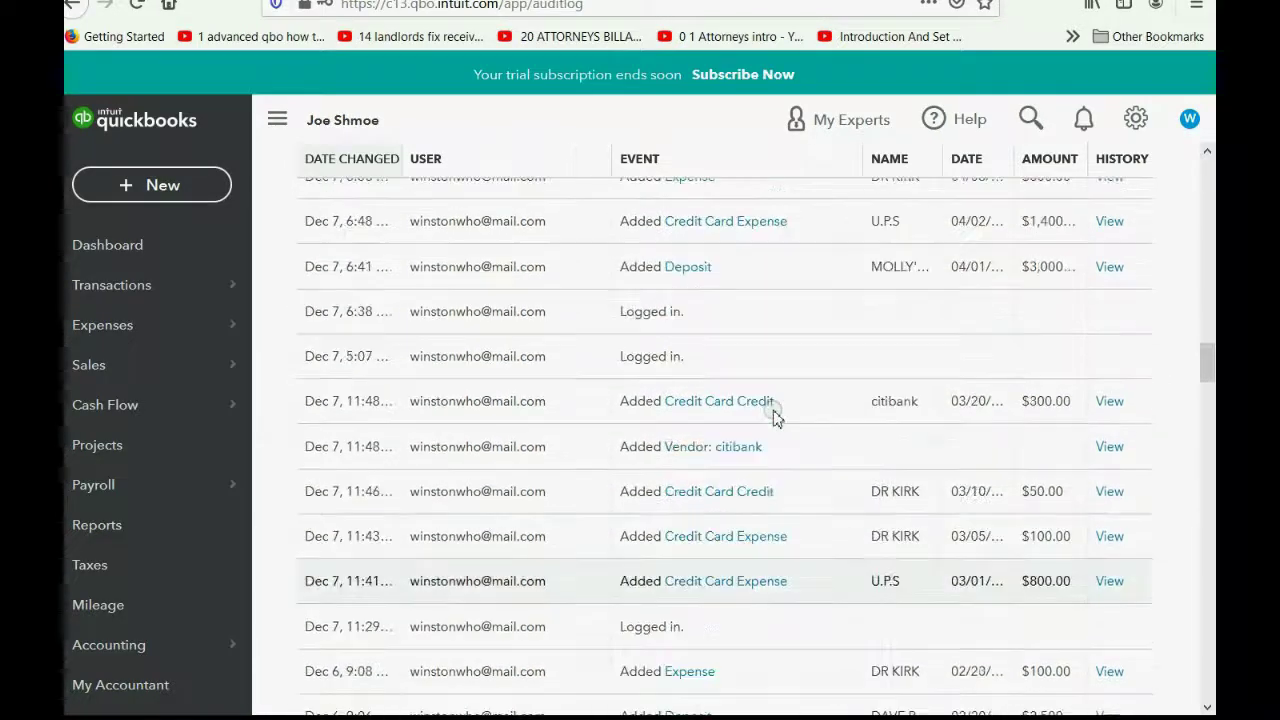
pyautogui.scroll(4, 776, 418)
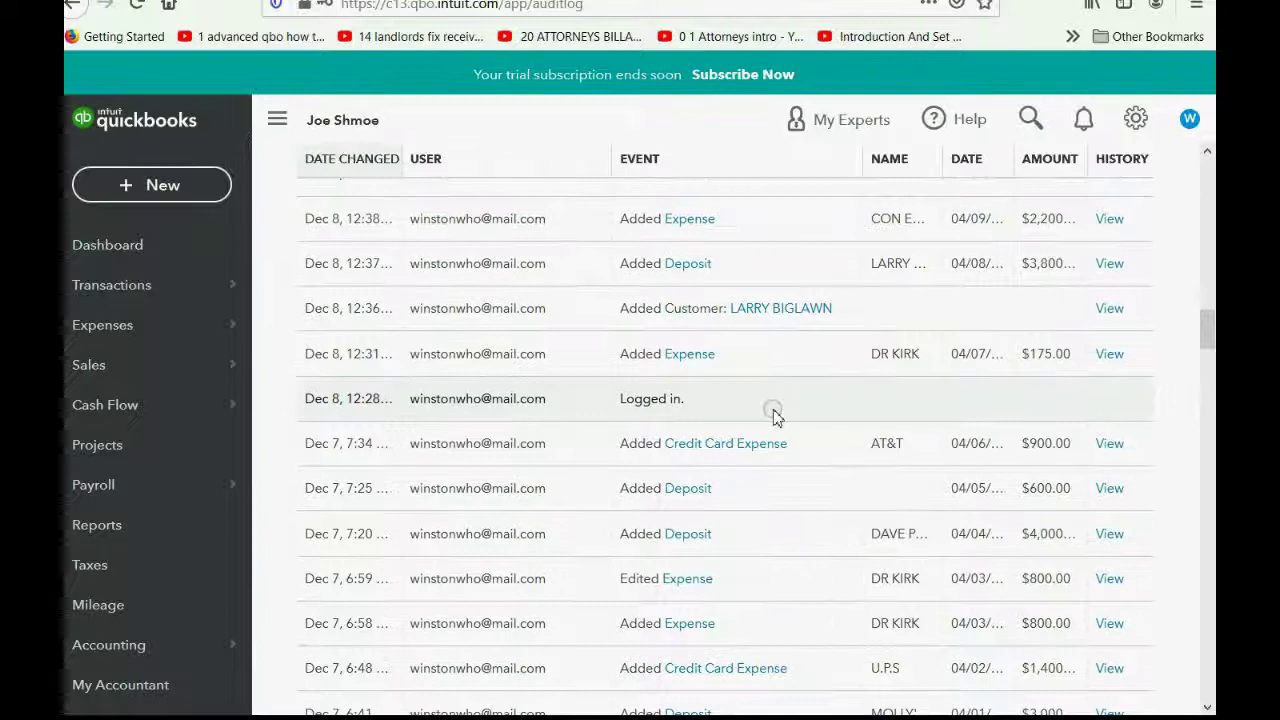
pyautogui.scroll(1, 776, 418)
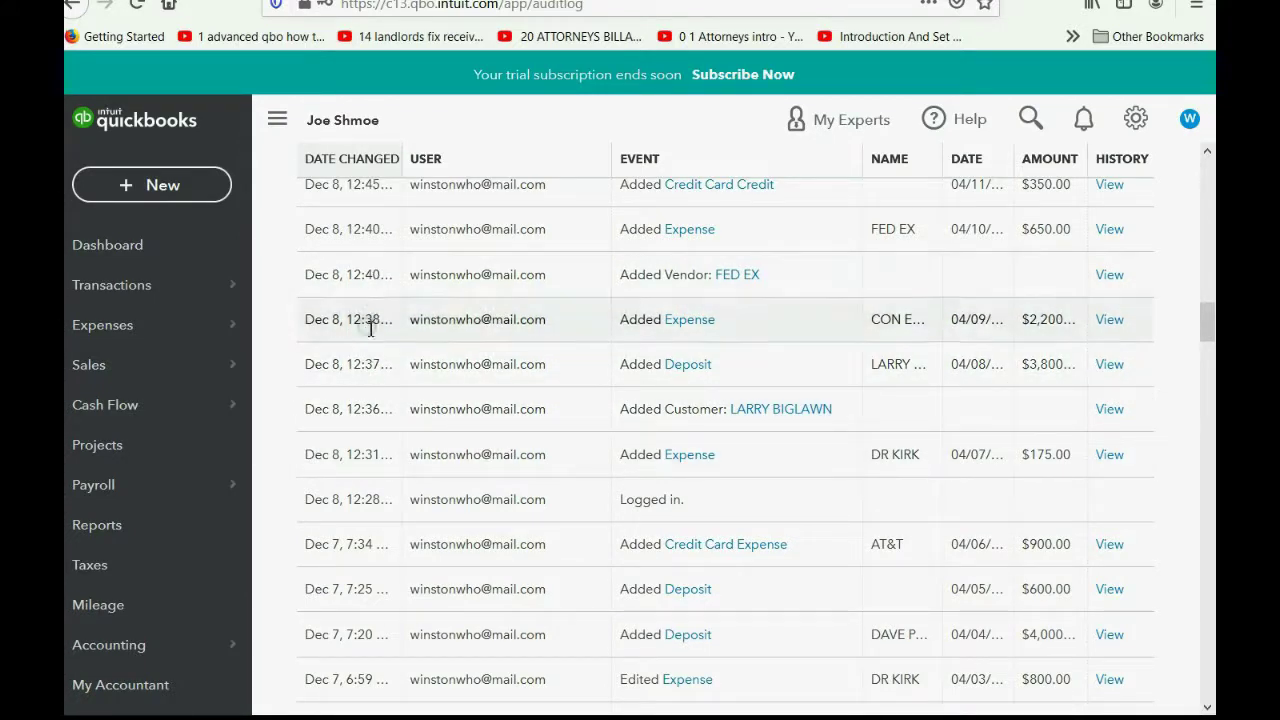
pyautogui.scroll(5, 475, 370)
pyautogui.scroll(12, 482, 376)
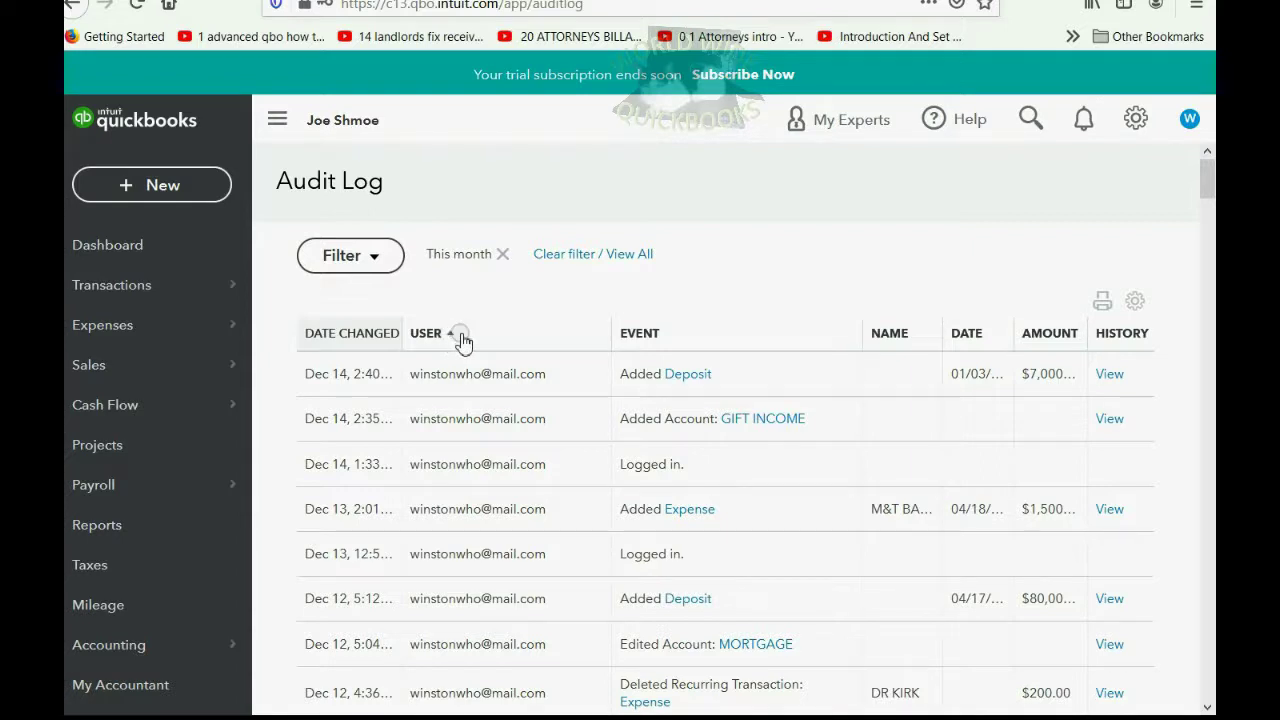
# Sort the Audit Log entries by the USER column and look through the result
pyautogui.click(455, 336)
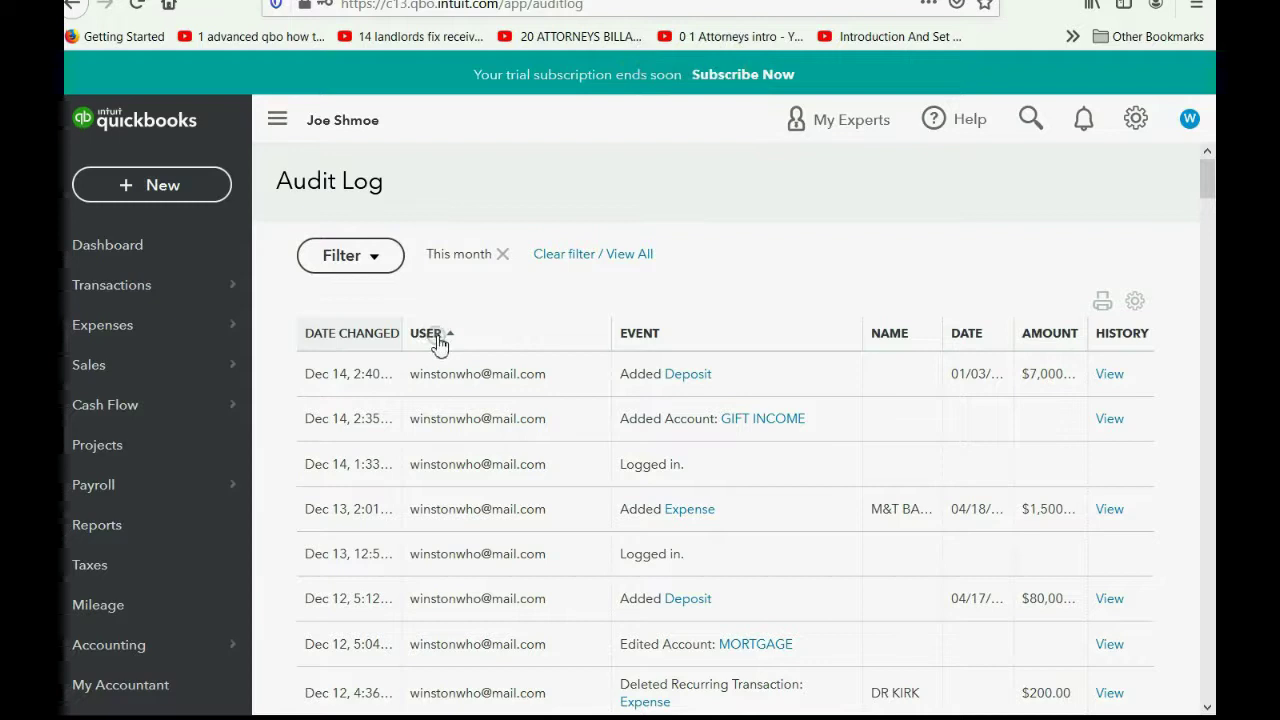
pyautogui.click(450, 340)
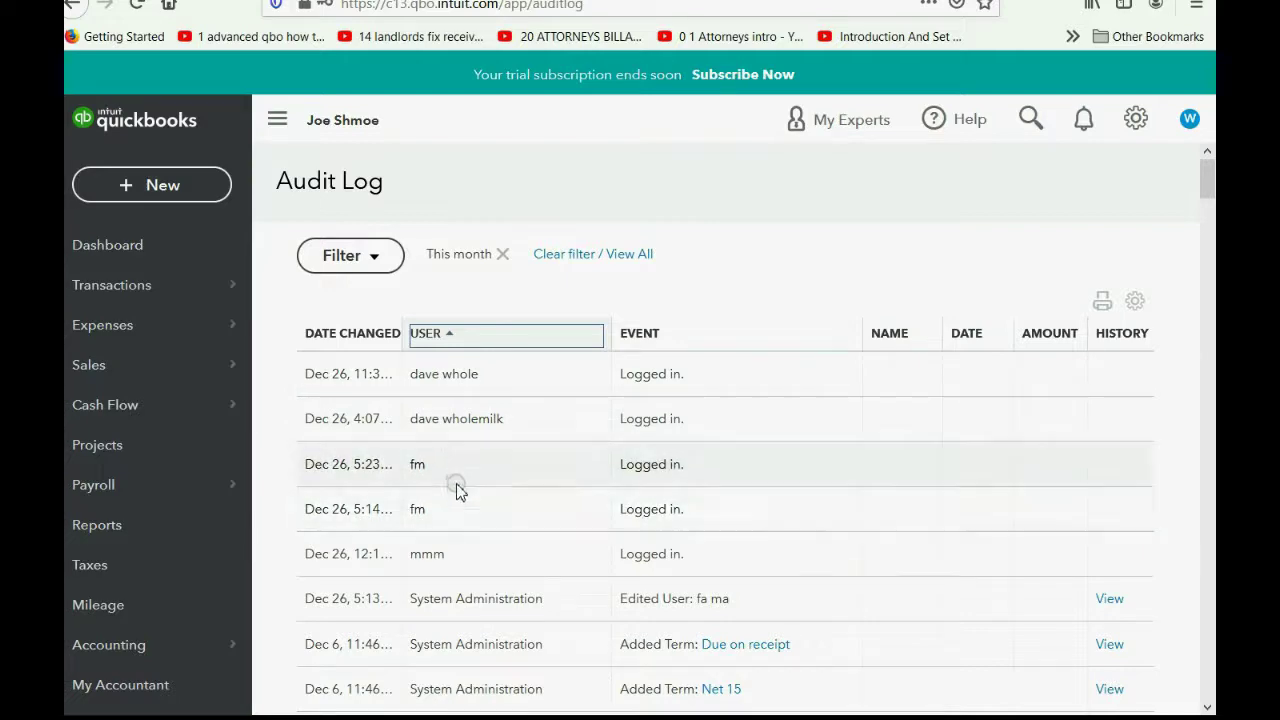
pyautogui.scroll(-2, 462, 512)
pyautogui.scroll(-13, 460, 505)
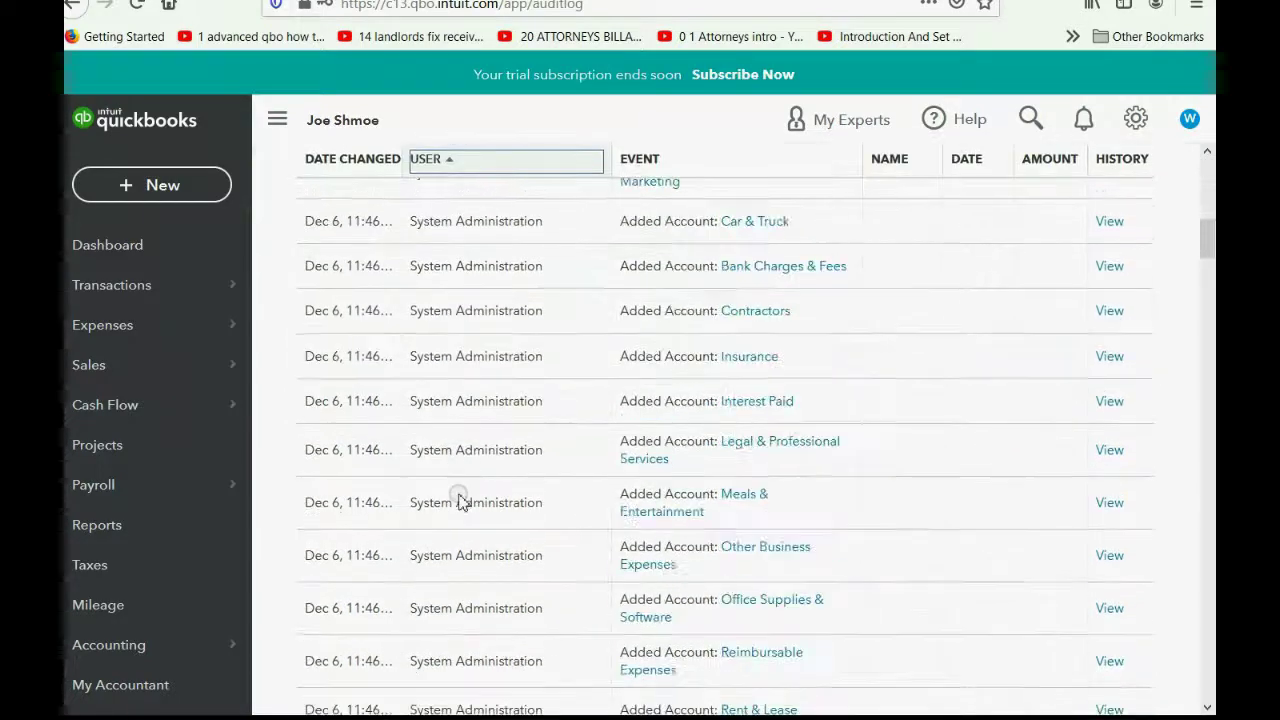
pyautogui.scroll(-4, 460, 500)
pyautogui.scroll(19, 460, 495)
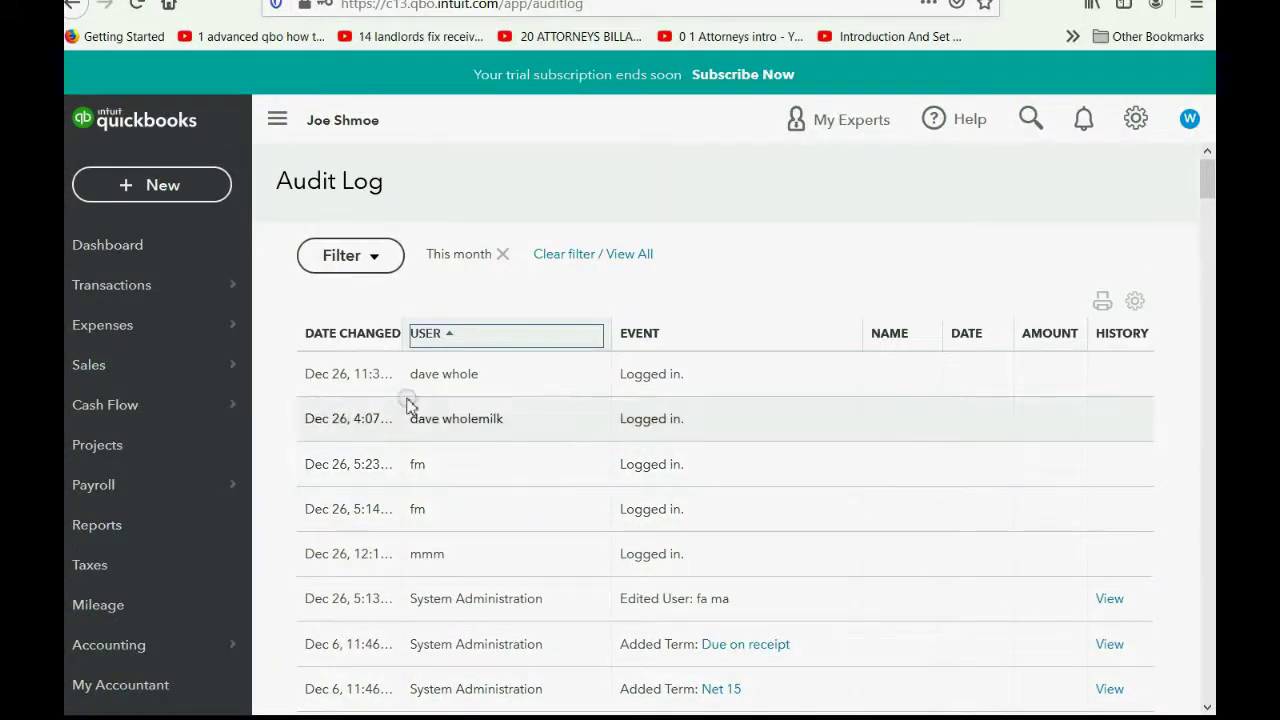
# Sort the log by date changed with the newest changes on top
pyautogui.click(362, 338)
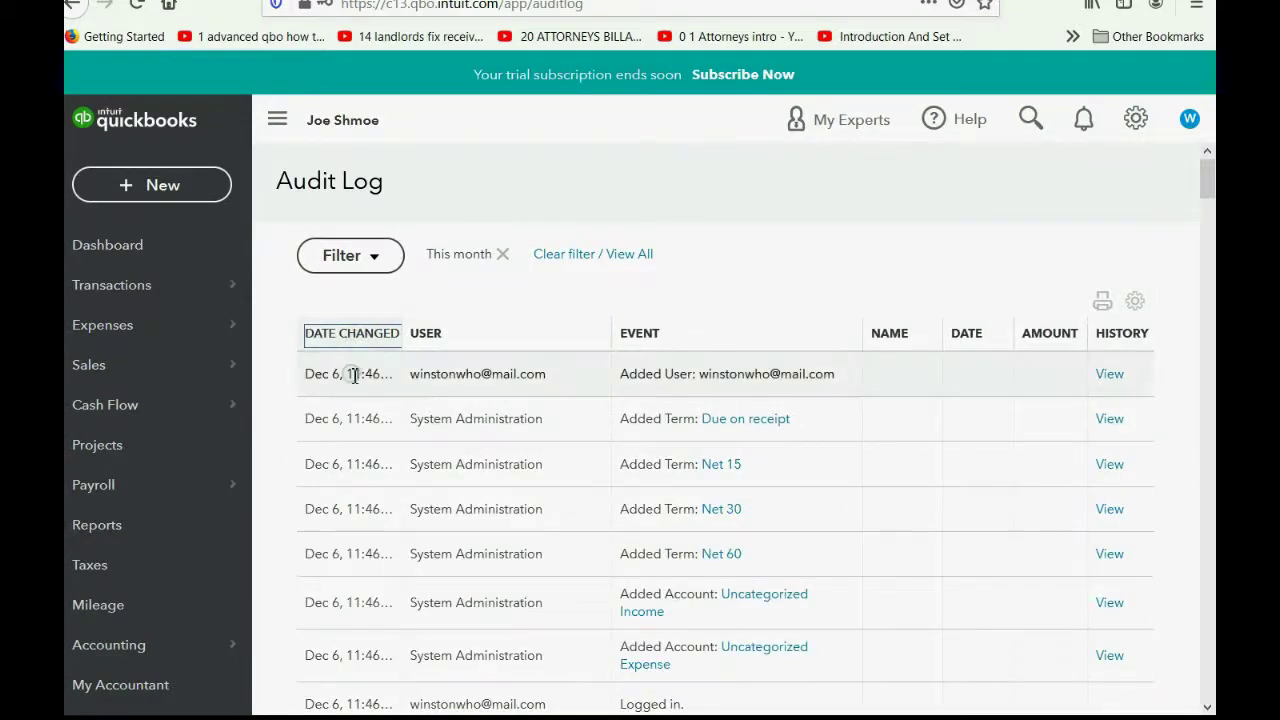
pyautogui.scroll(-15, 357, 385)
pyautogui.scroll(12, 357, 385)
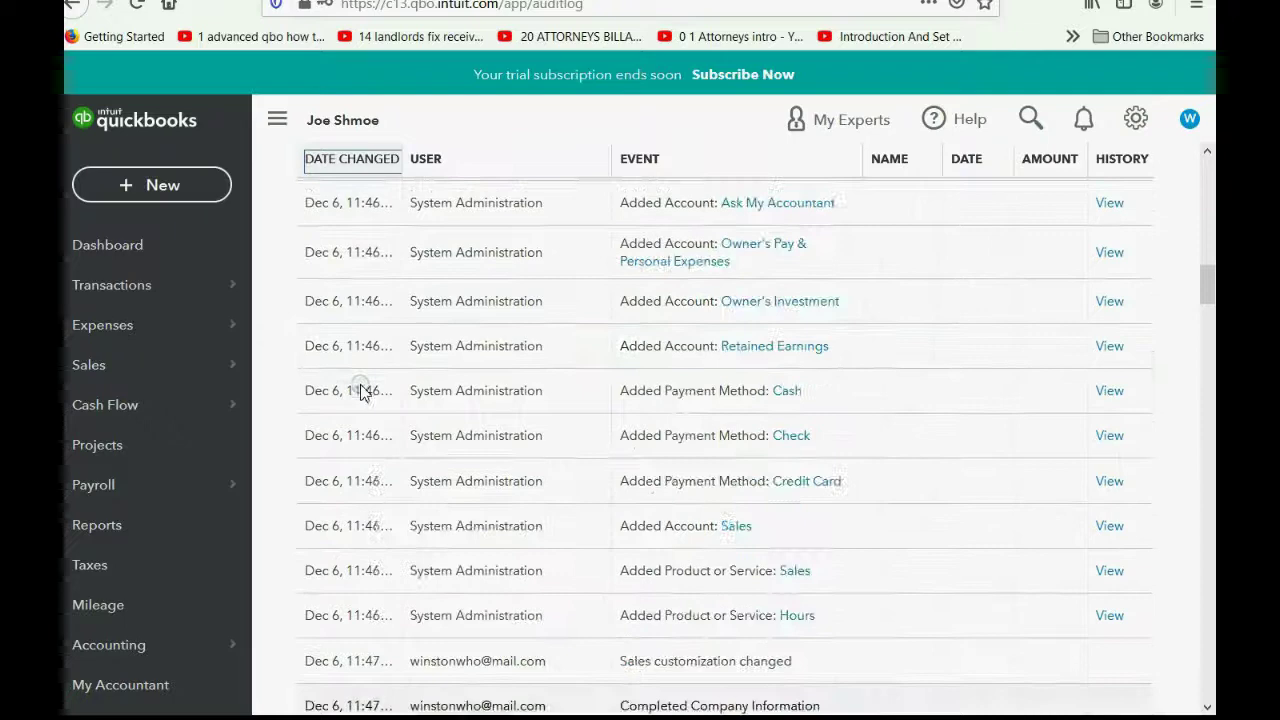
pyautogui.scroll(3, 363, 386)
pyautogui.click(363, 343)
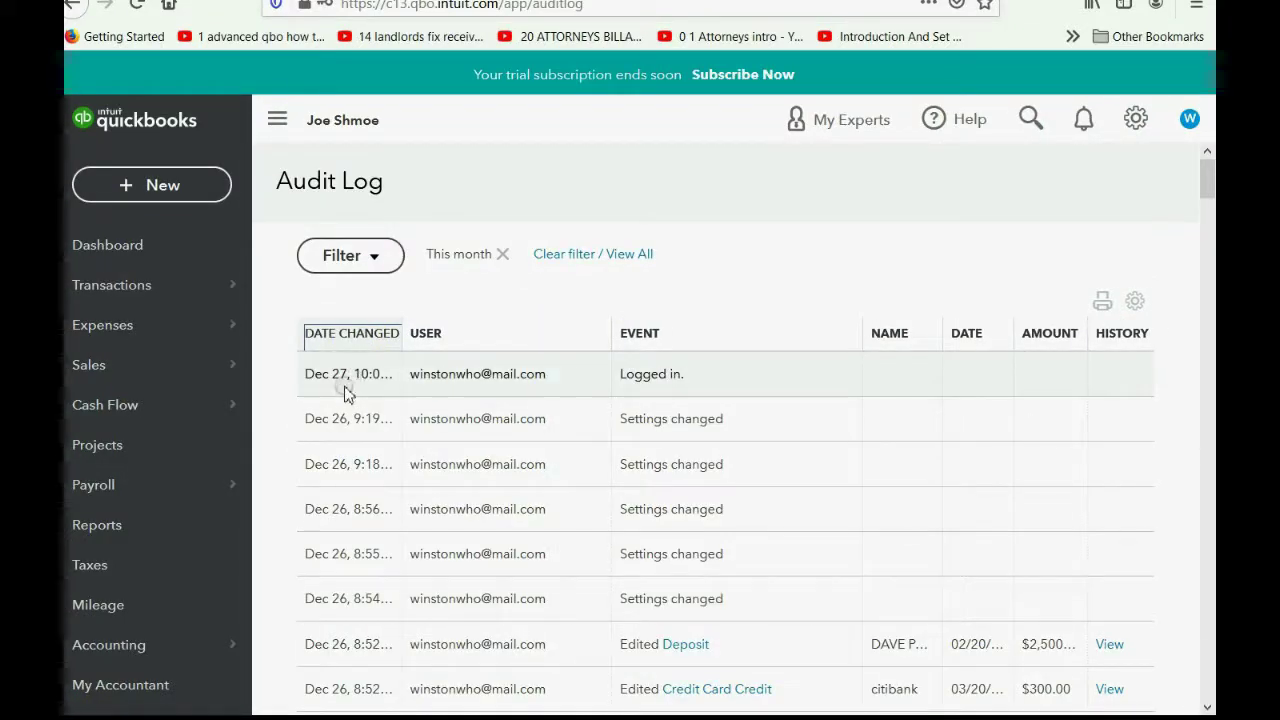
pyautogui.scroll(-5, 345, 376)
pyautogui.scroll(5, 345, 376)
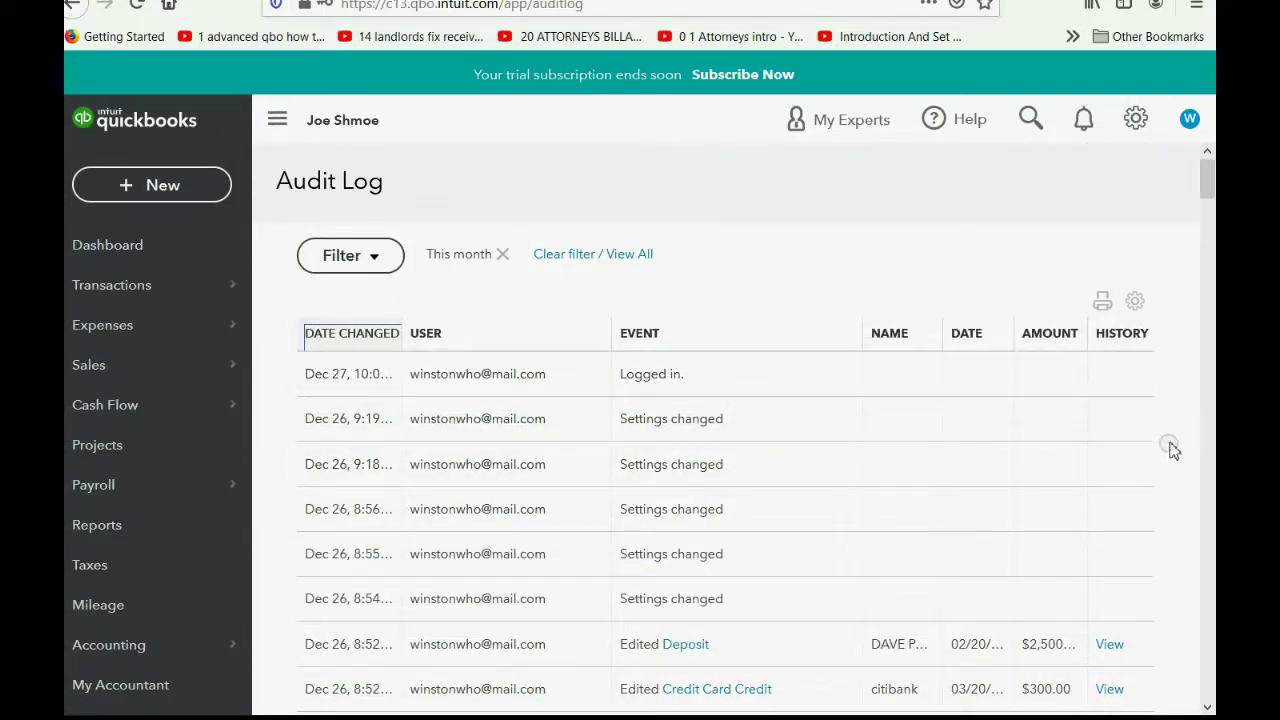
# Sort the Audit Log by the NAME column
pyautogui.click(896, 334)
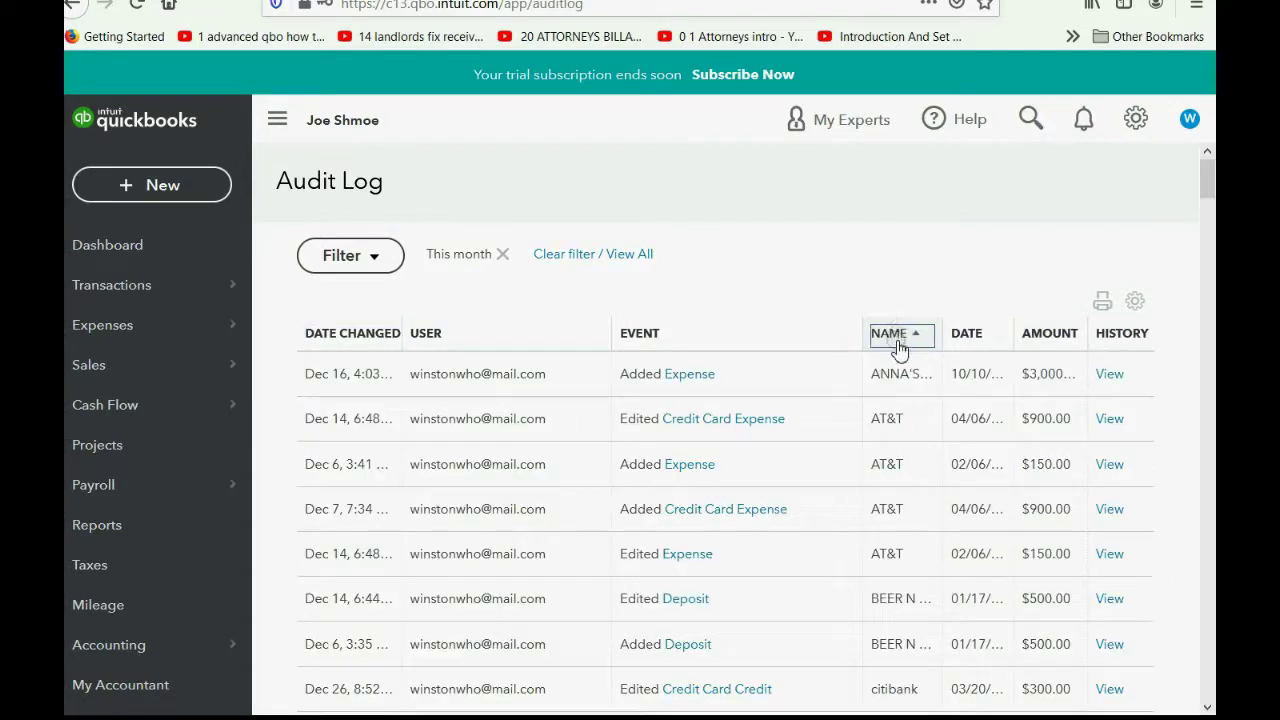
pyautogui.scroll(-1, 904, 380)
pyautogui.scroll(-6, 904, 382)
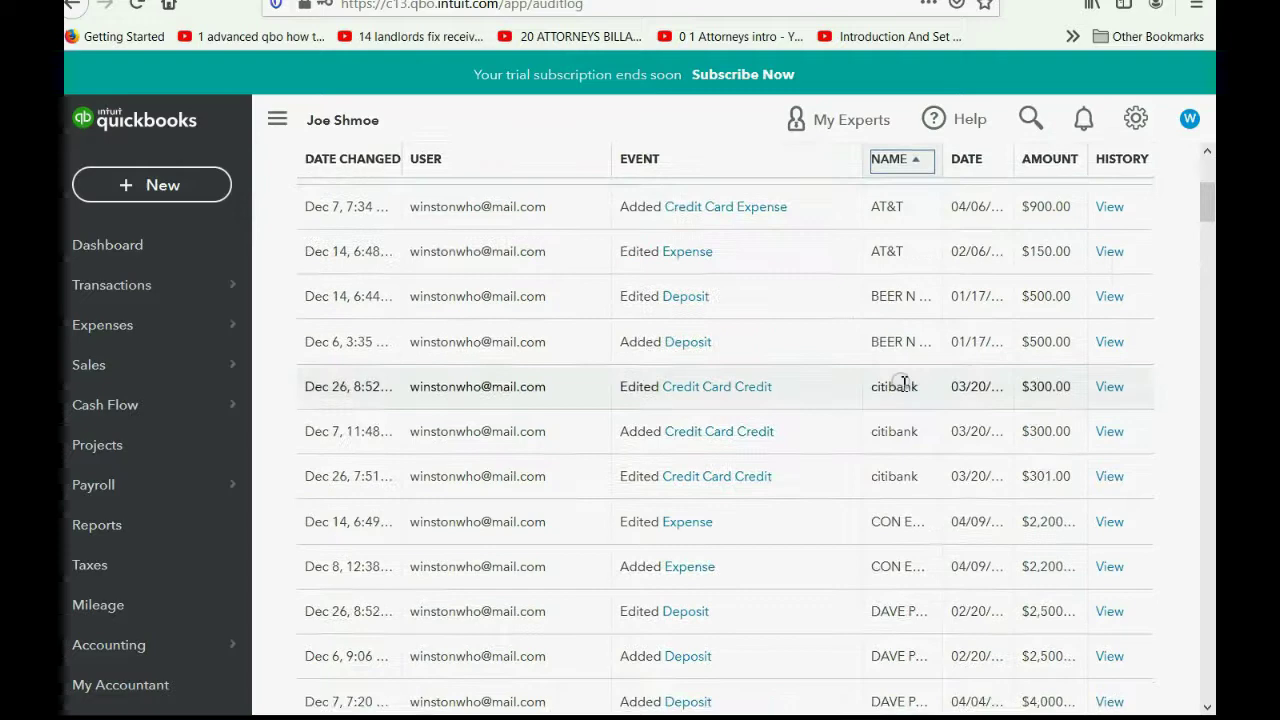
pyautogui.scroll(3, 904, 382)
pyautogui.scroll(3, 904, 383)
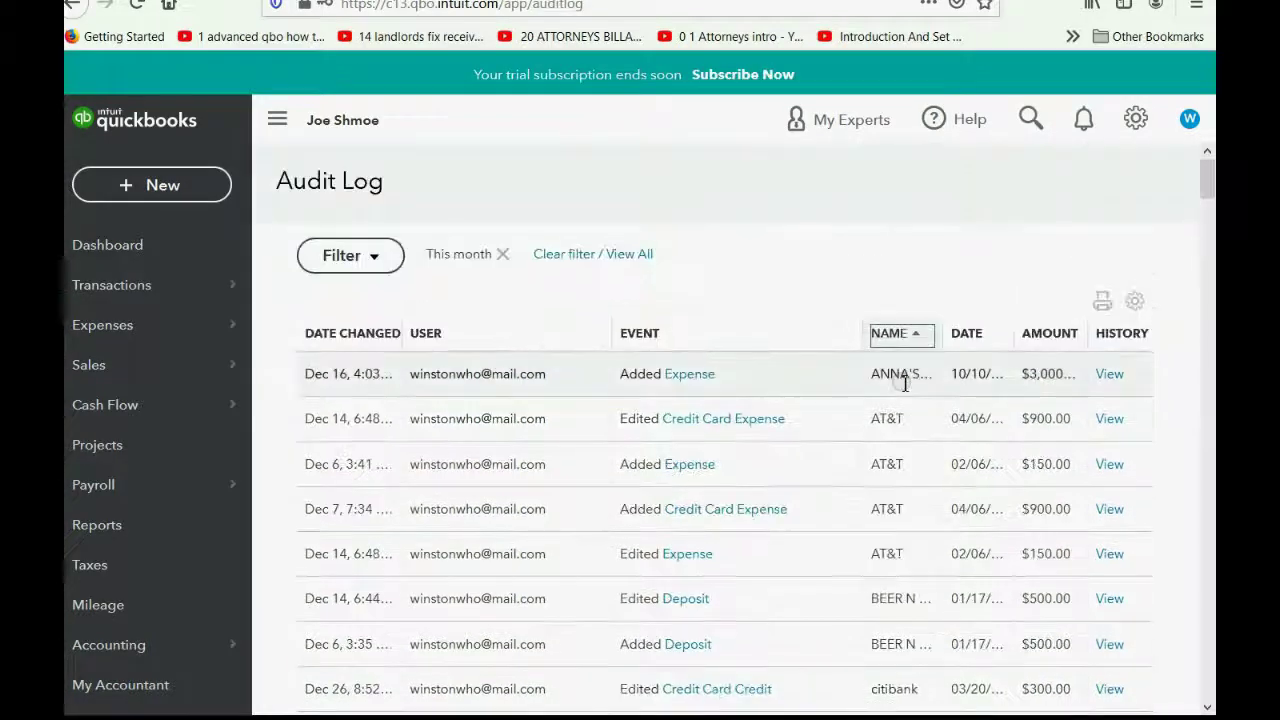
# Sort the Audit Log by transaction DATE
pyautogui.click(966, 340)
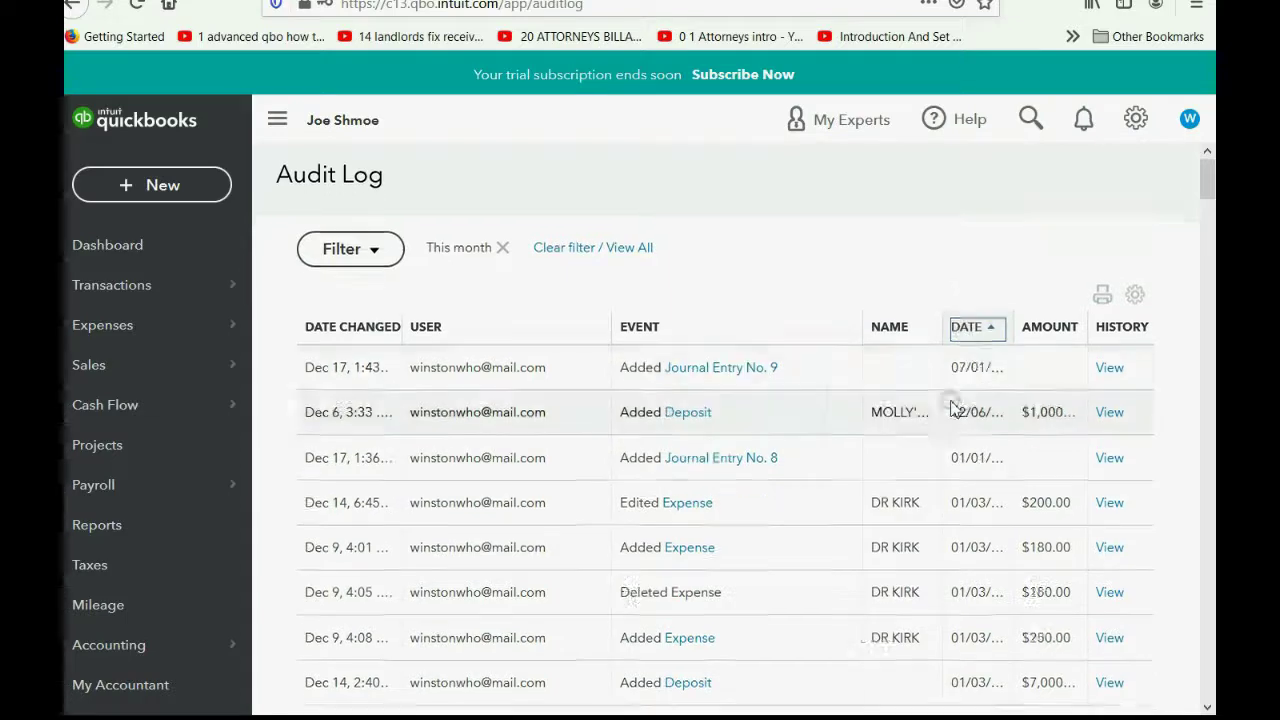
pyautogui.scroll(-5, 971, 428)
pyautogui.scroll(3, 973, 435)
pyautogui.scroll(2, 973, 435)
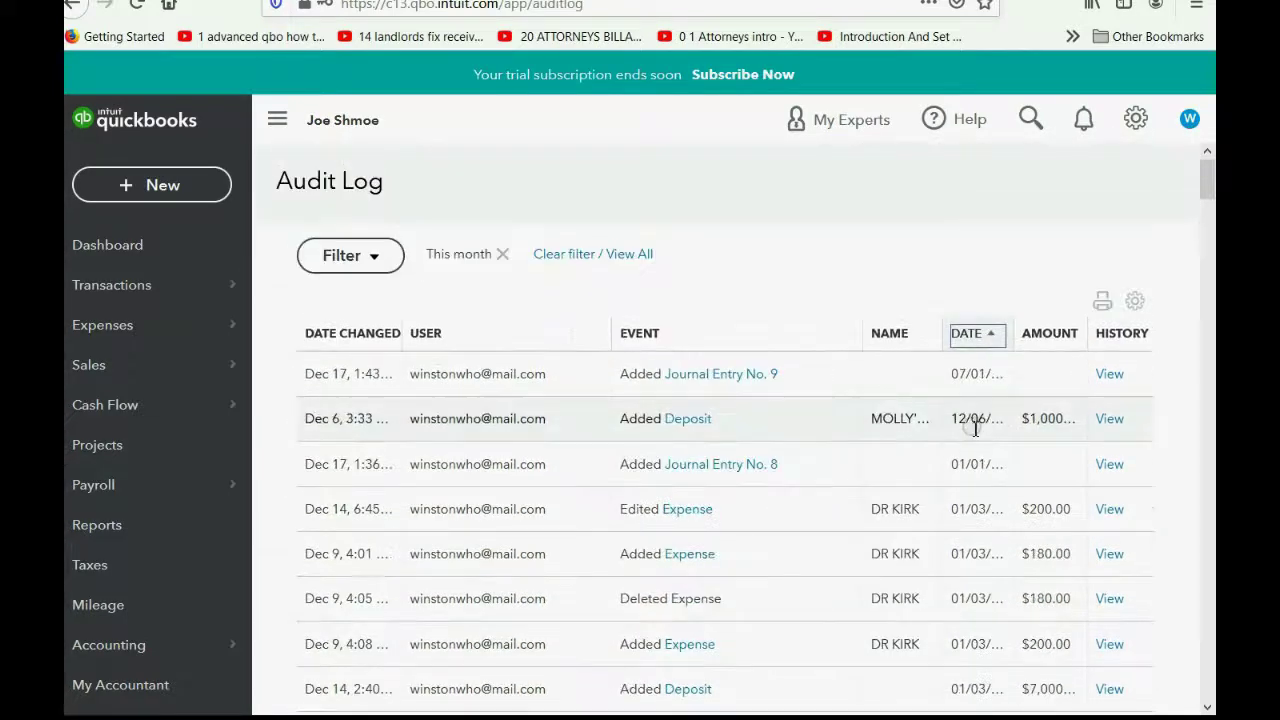
pyautogui.scroll(-3, 975, 430)
pyautogui.scroll(3, 976, 425)
# Sort by AMOUNT, then restore newest-first ordering by date changed
pyautogui.click(1046, 334)
pyautogui.scroll(-3, 1040, 360)
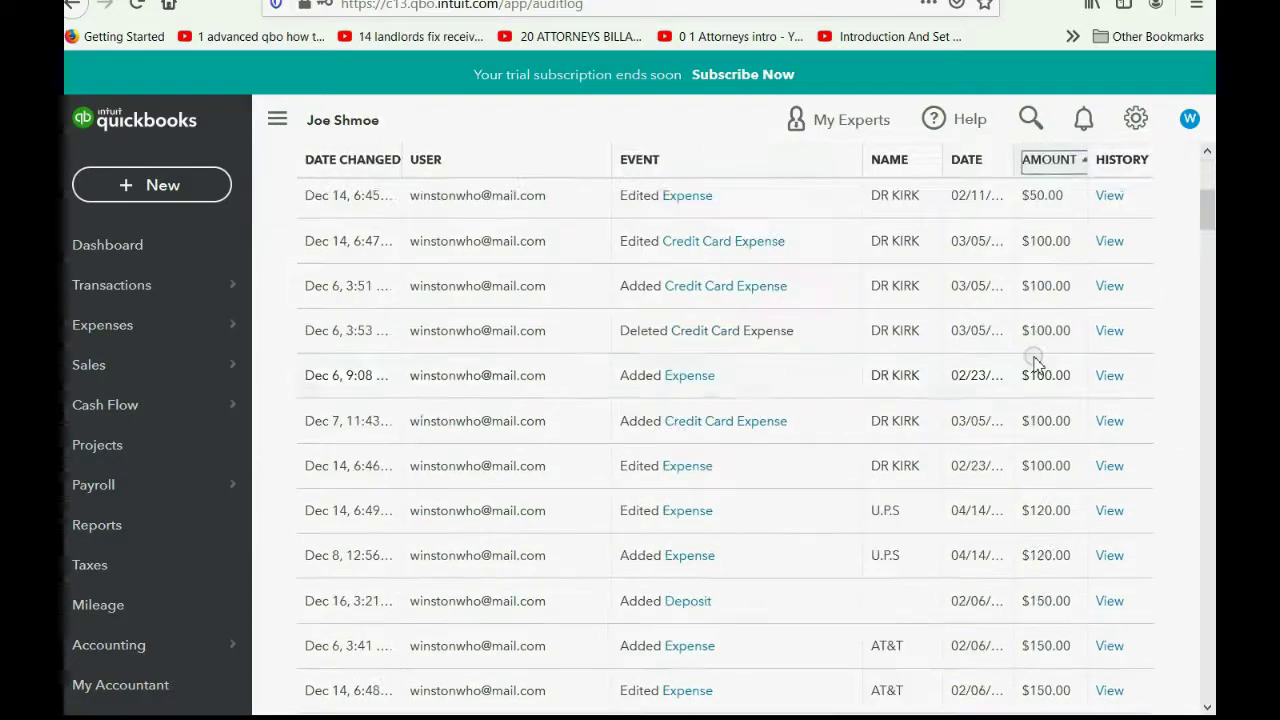
pyautogui.scroll(3, 1034, 374)
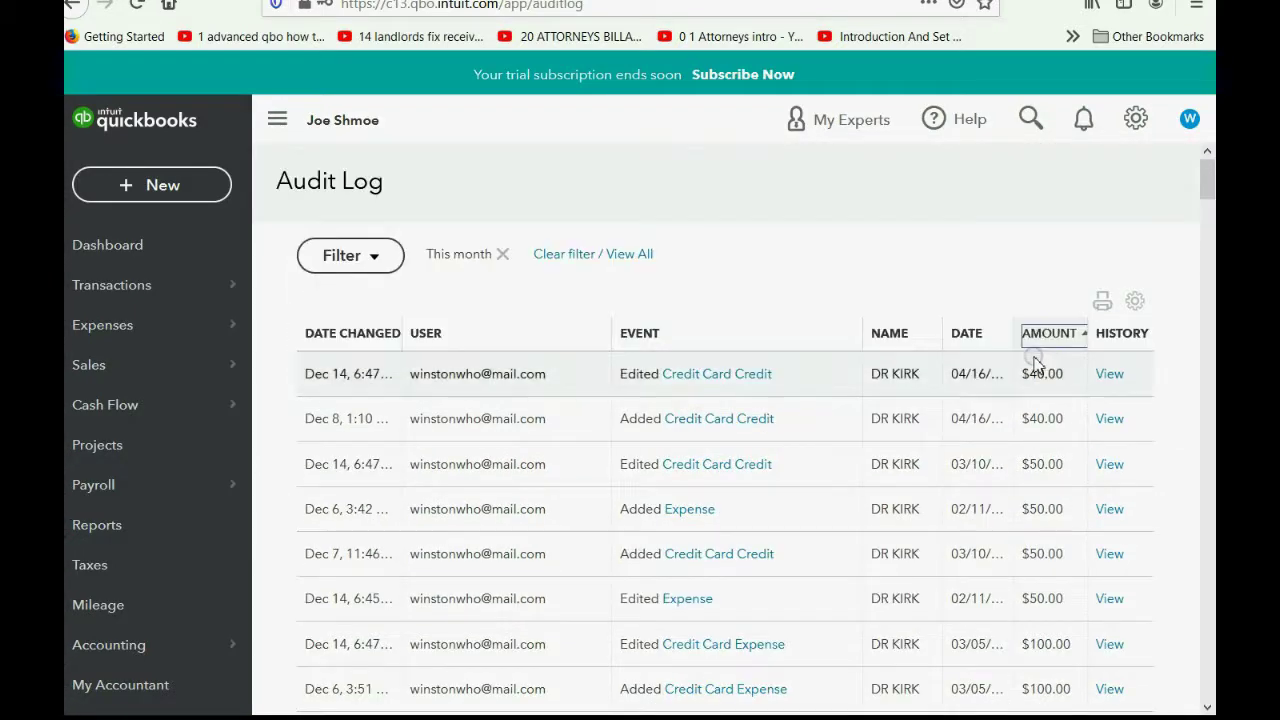
pyautogui.click(358, 337)
pyautogui.click(358, 337)
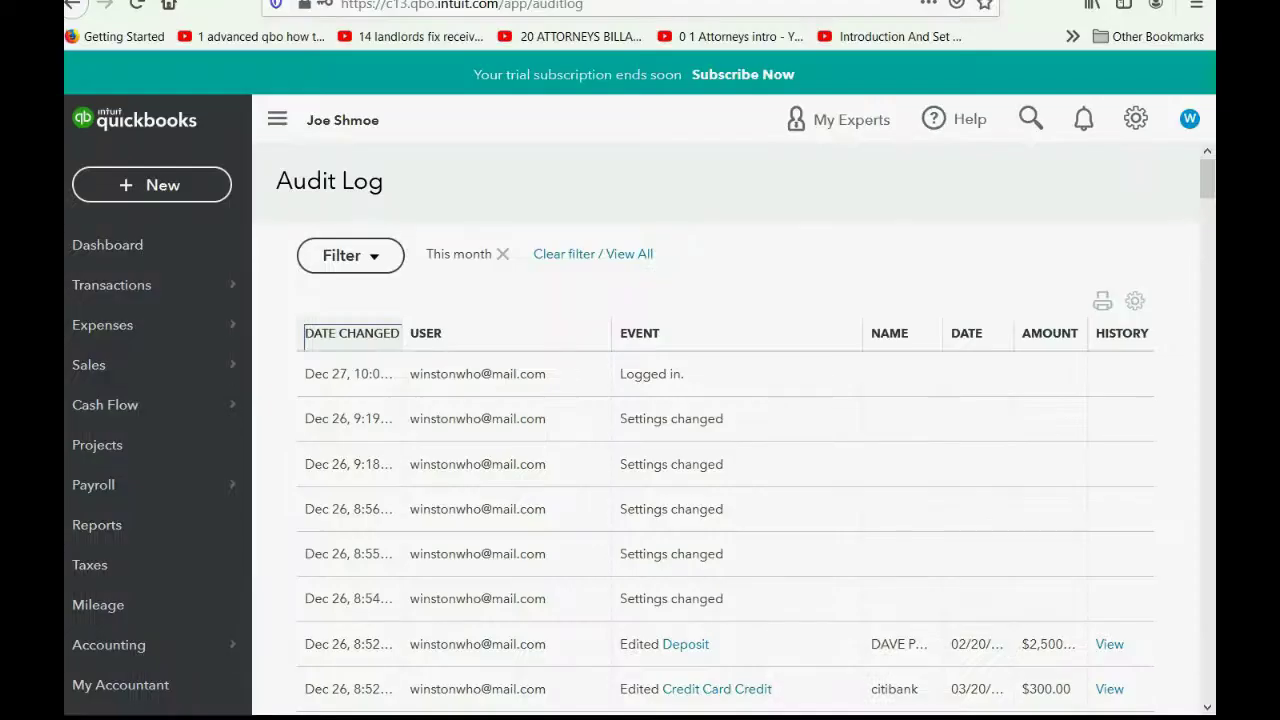
pyautogui.scroll(-3, 795, 555)
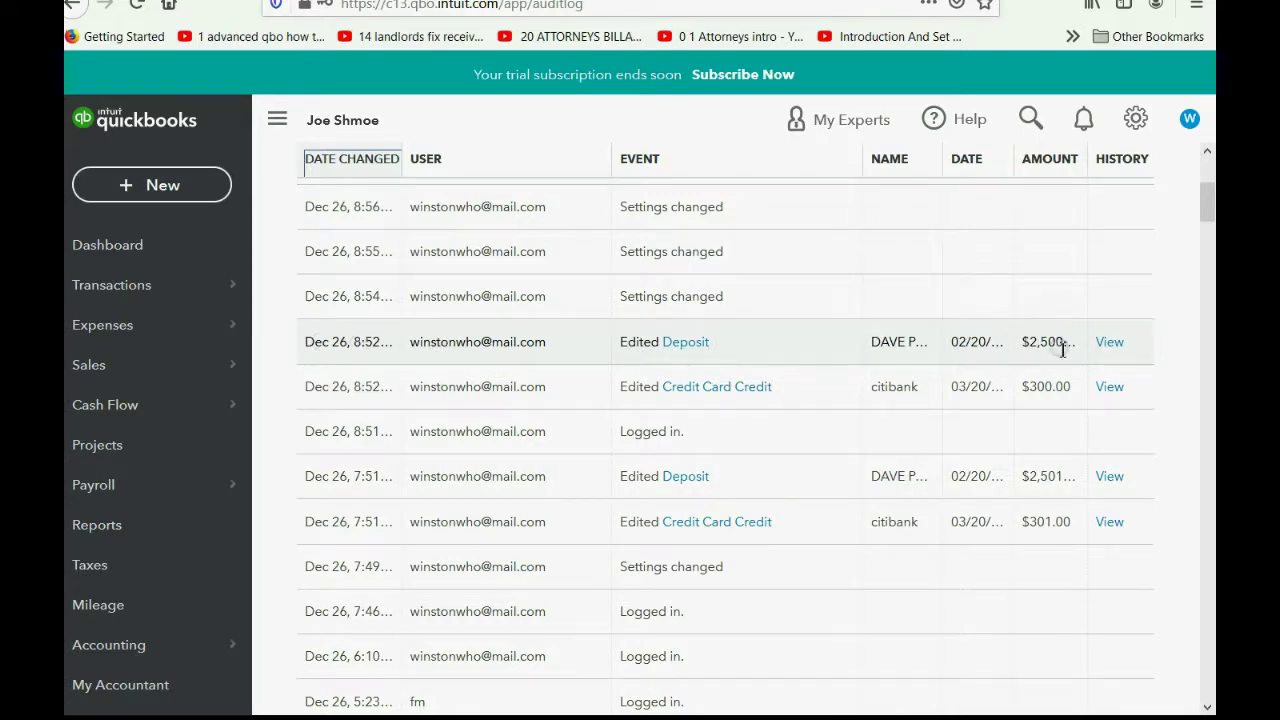
# Open Deposit ID 9's audit history and expand, then collapse, its Dec 6 added entry
pyautogui.click(1120, 346)
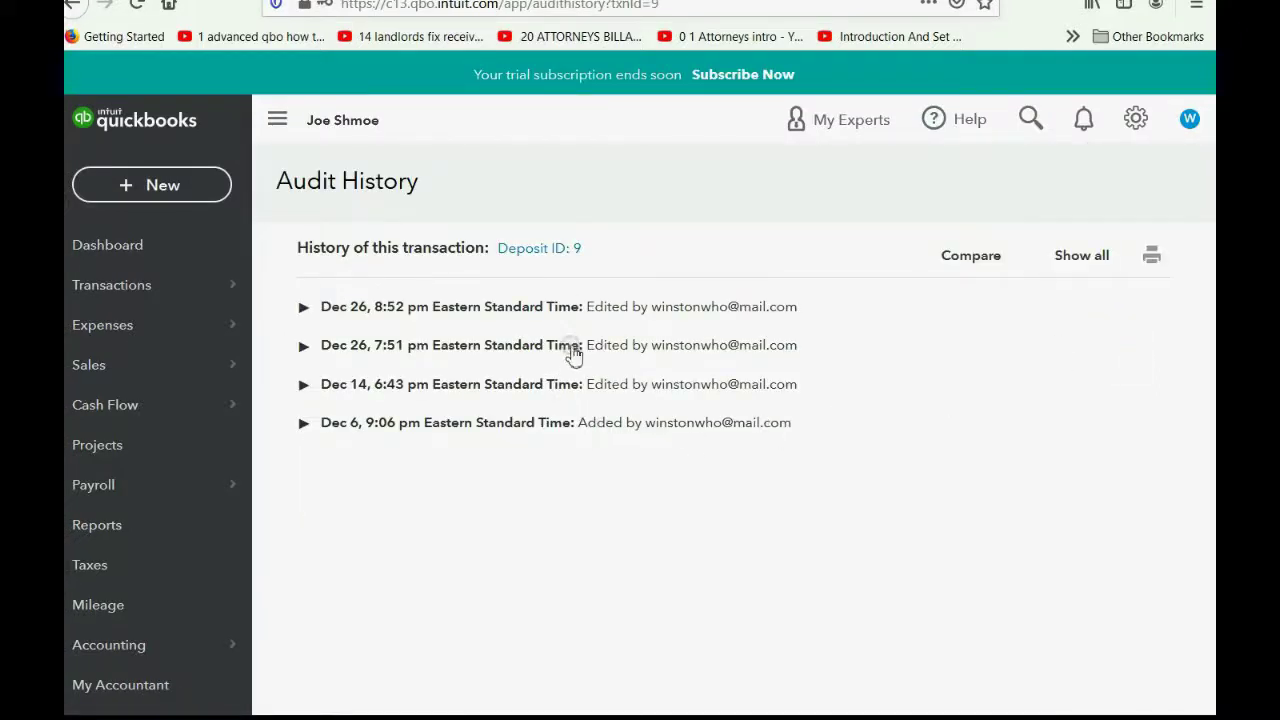
pyautogui.click(582, 418)
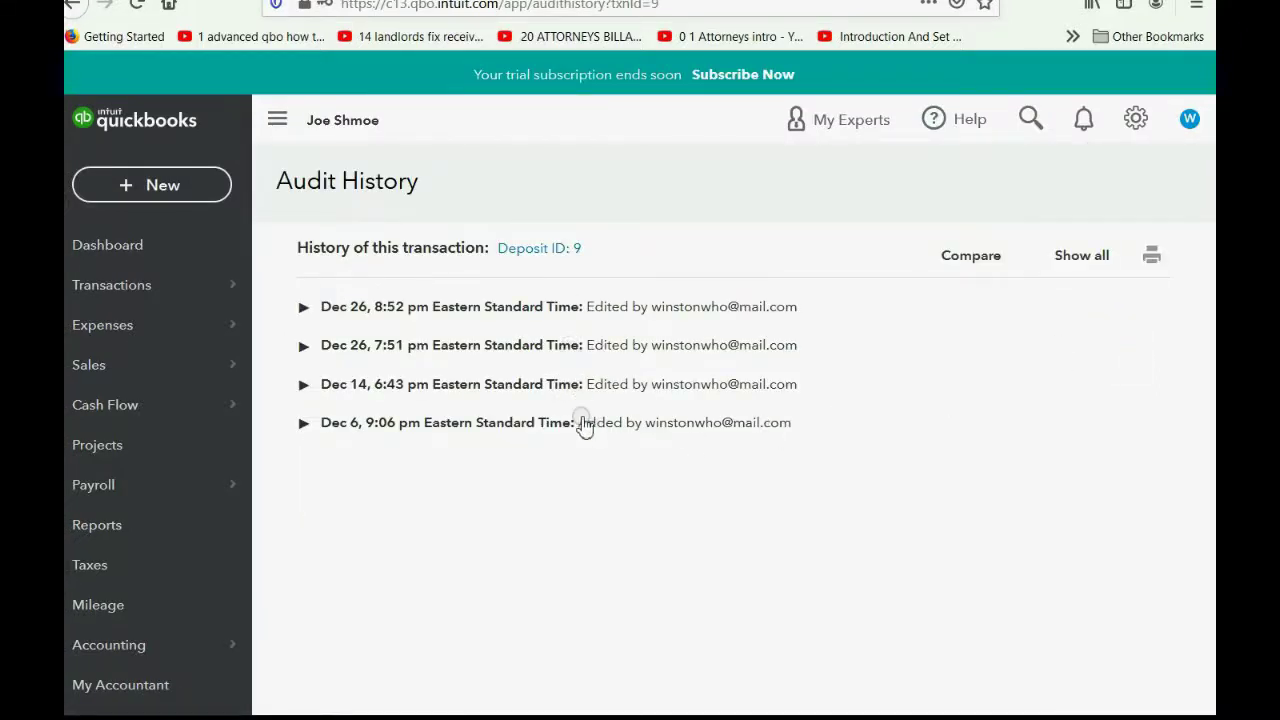
pyautogui.click(316, 436)
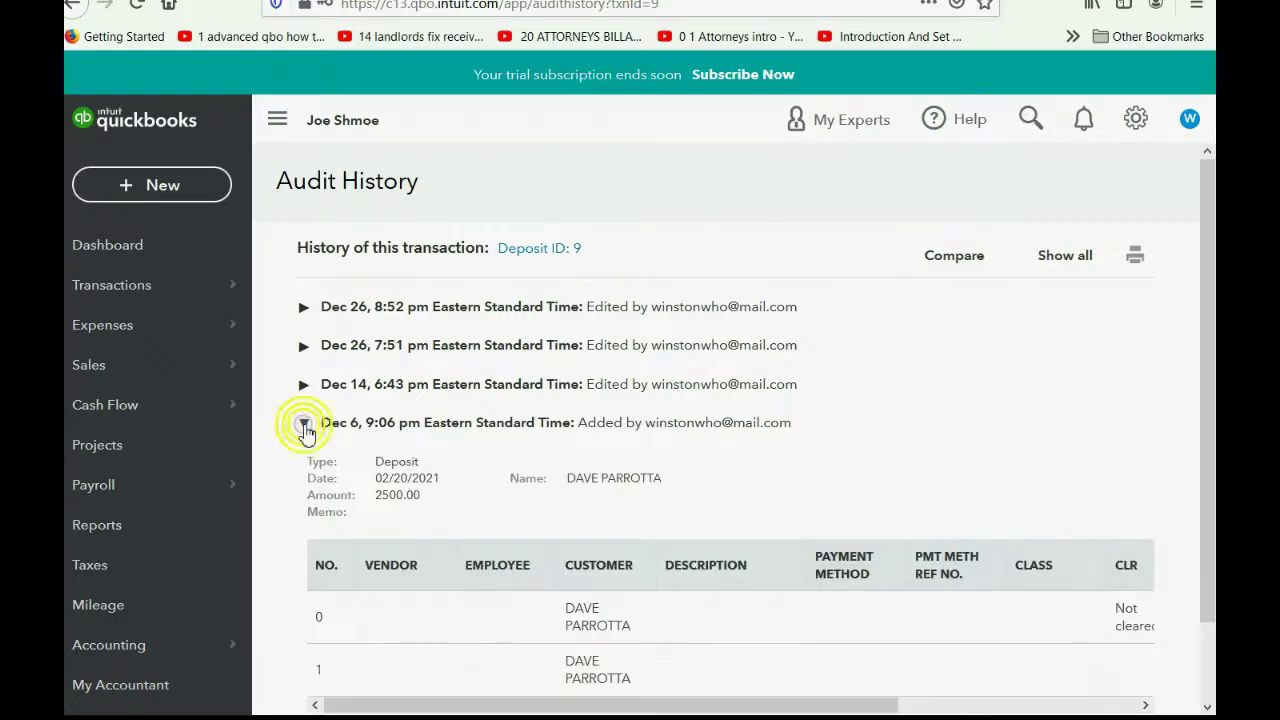
pyautogui.scroll(-2, 672, 502)
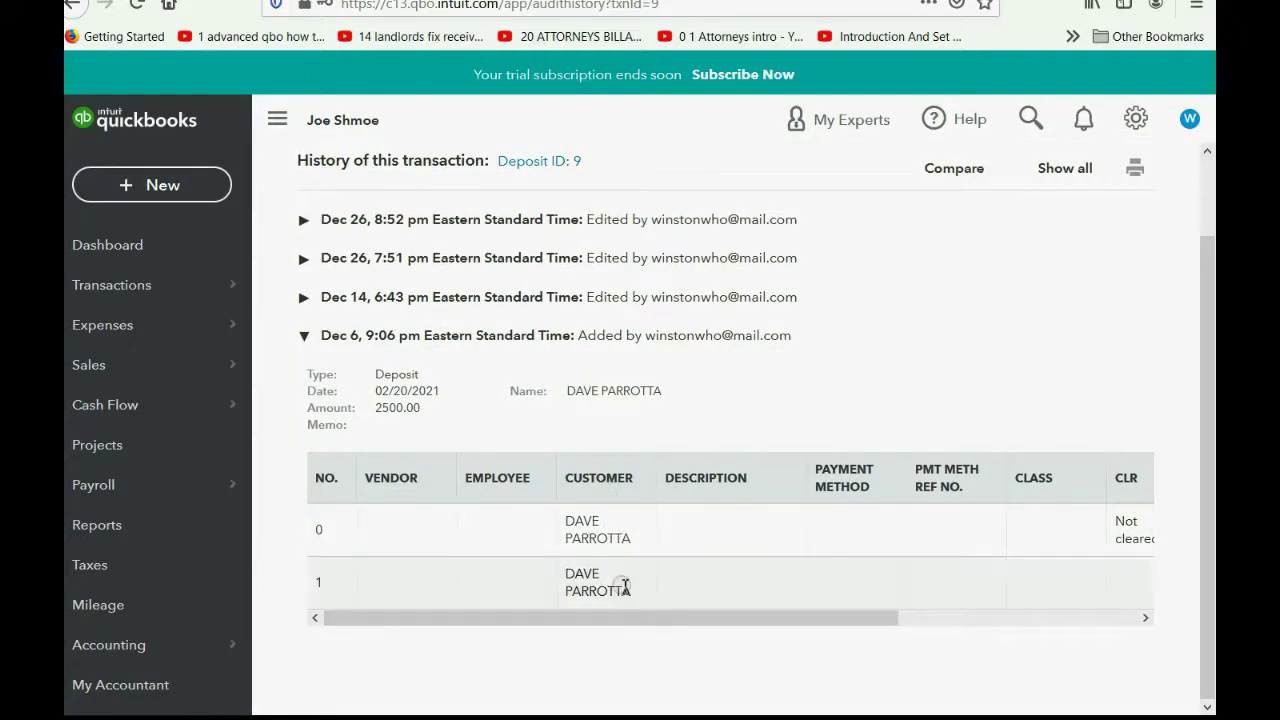
pyautogui.click(435, 421)
pyautogui.click(306, 340)
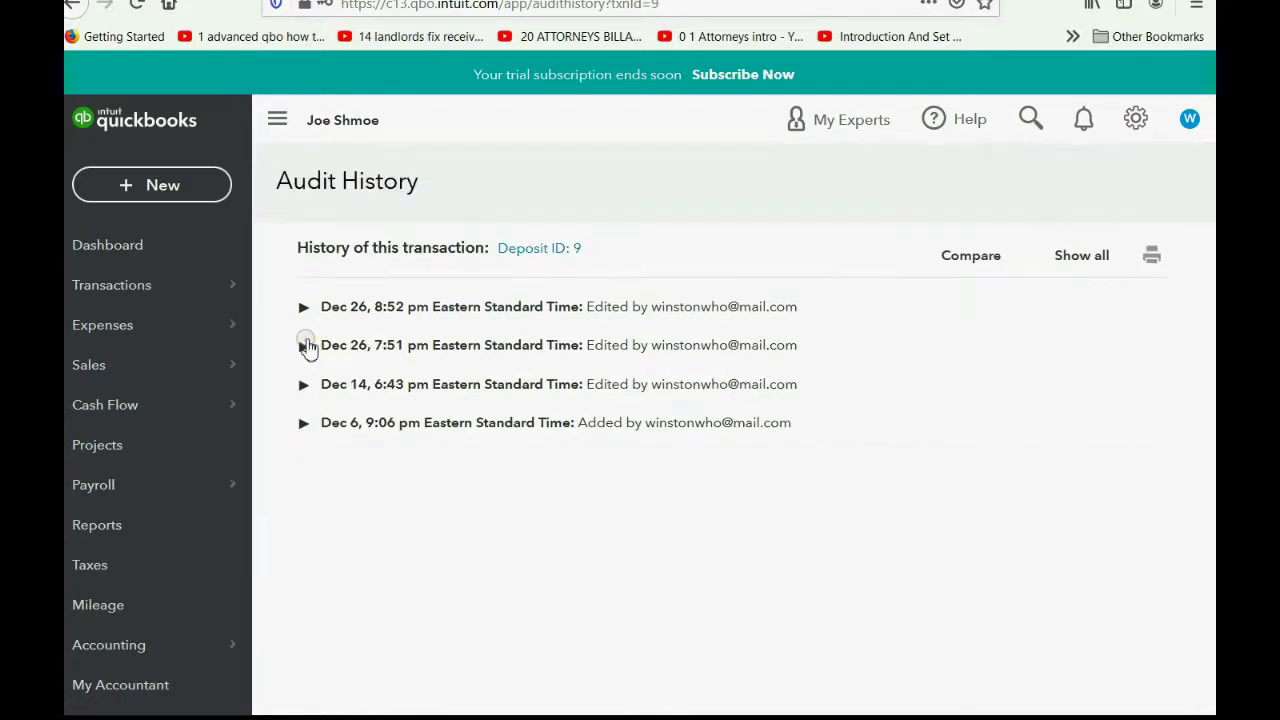
# Expand and review the Dec 14 edit entry, then collapse it
pyautogui.click(307, 387)
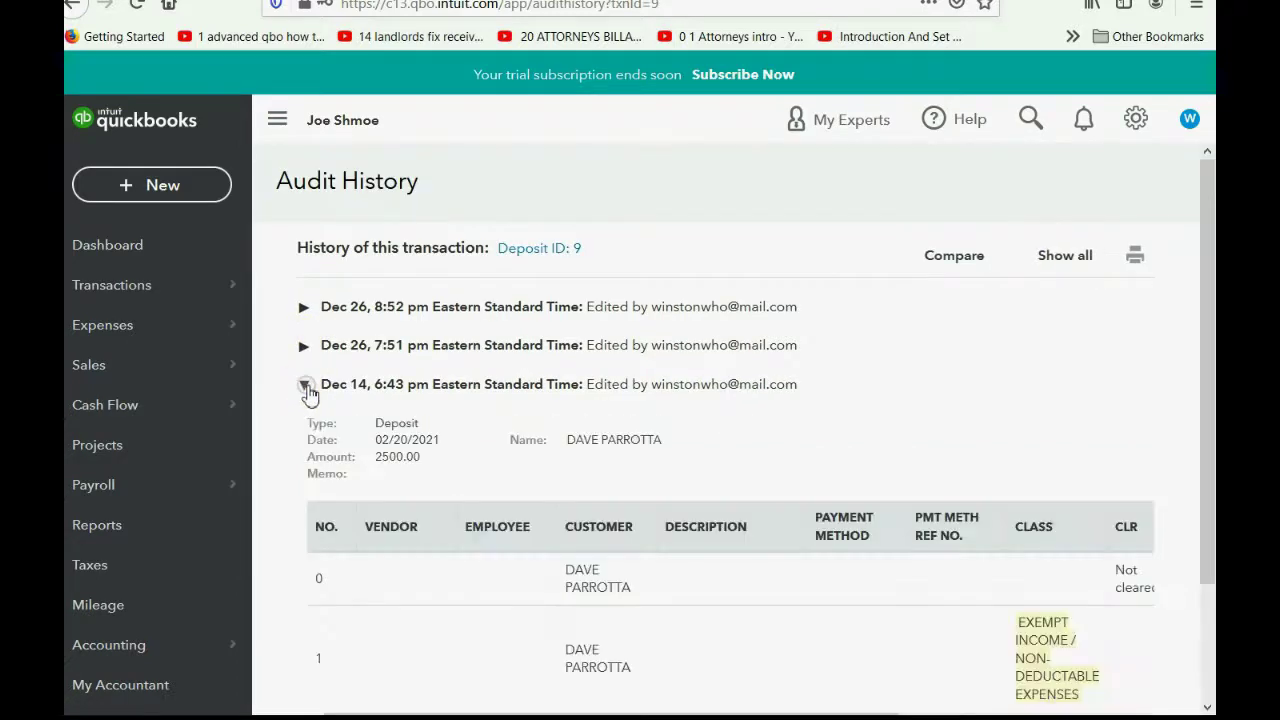
pyautogui.click(573, 434)
pyautogui.scroll(-1, 575, 440)
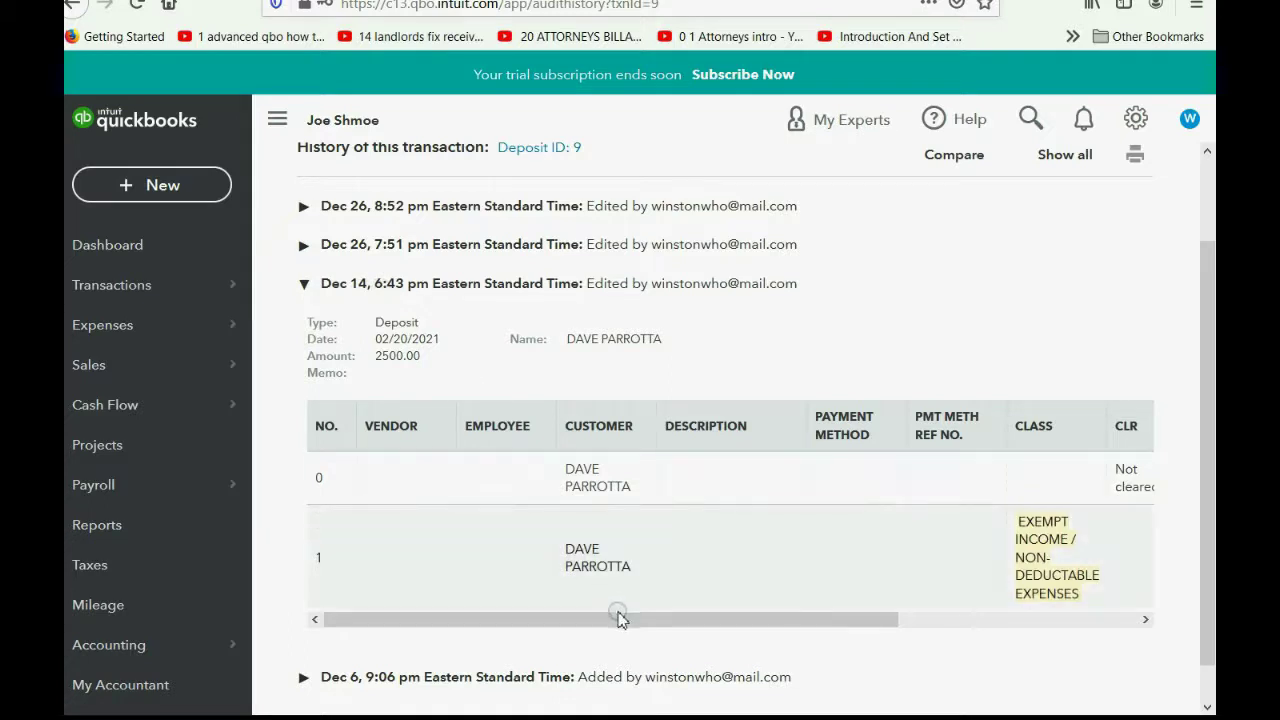
pyautogui.moveTo(620, 619); pyautogui.dragTo(875, 620)
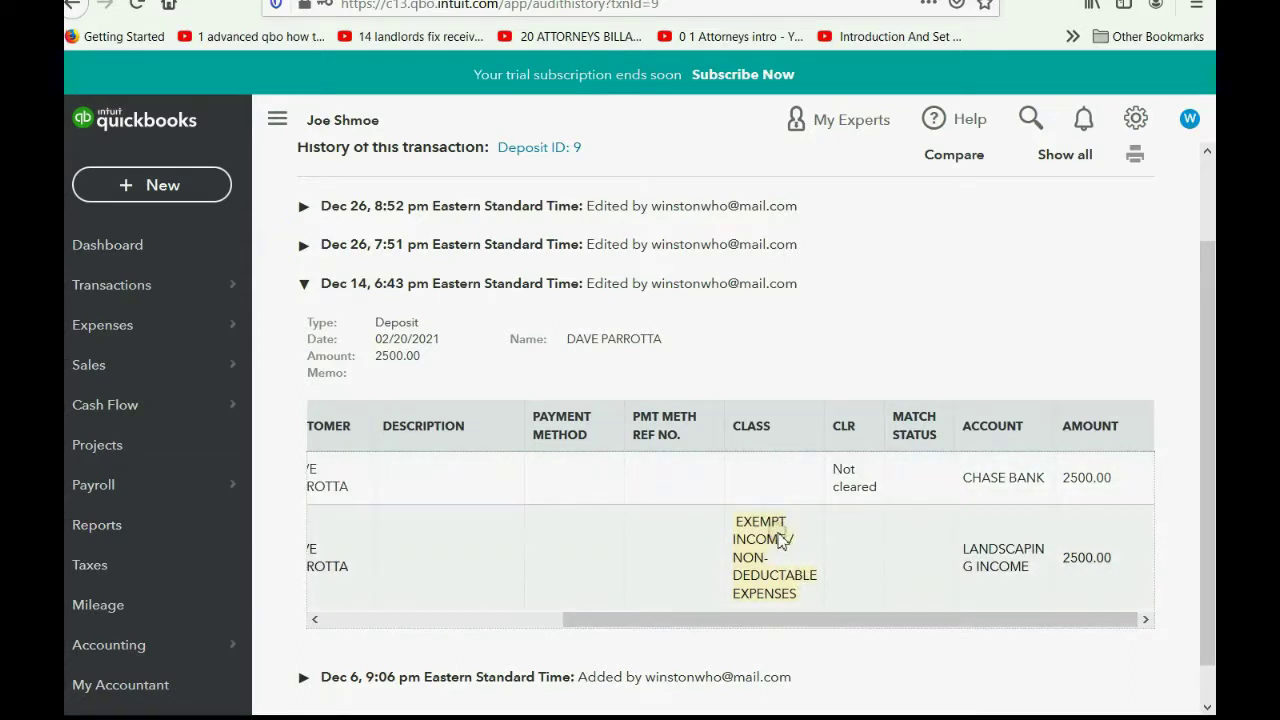
pyautogui.click(305, 287)
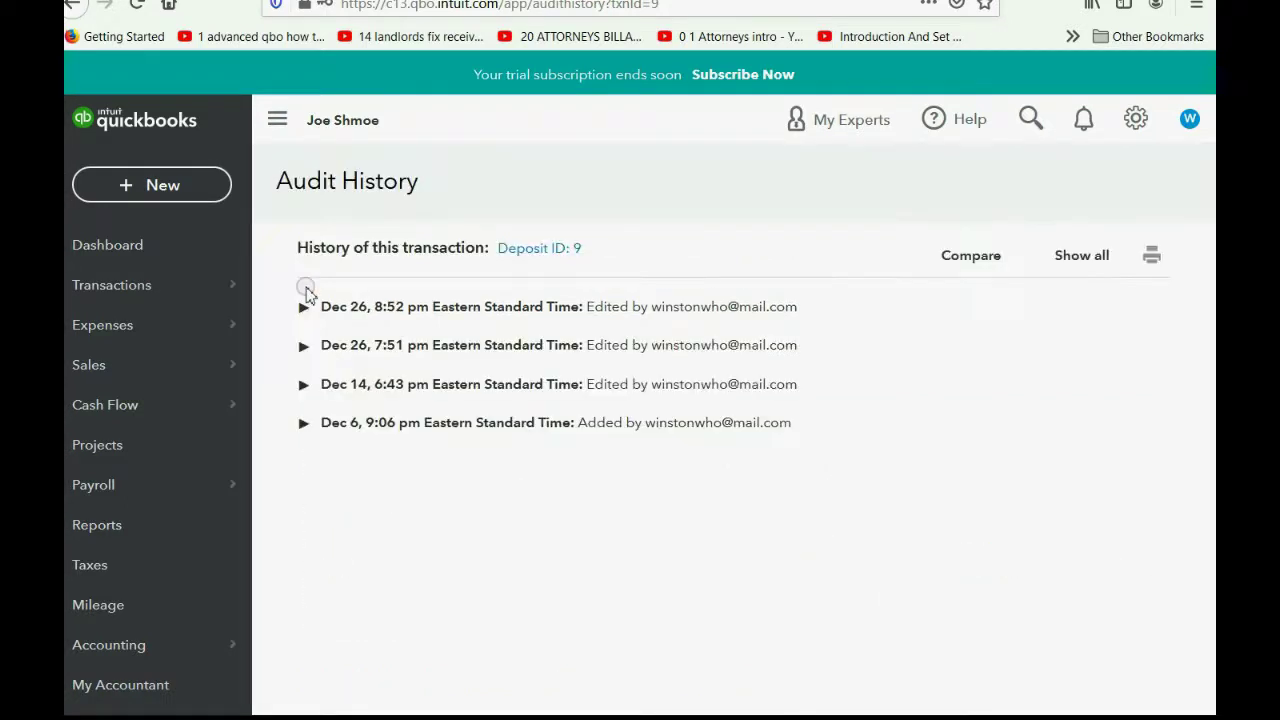
# Expand and review the Dec 26 7:51 pm entry, then collapse it
pyautogui.click(305, 347)
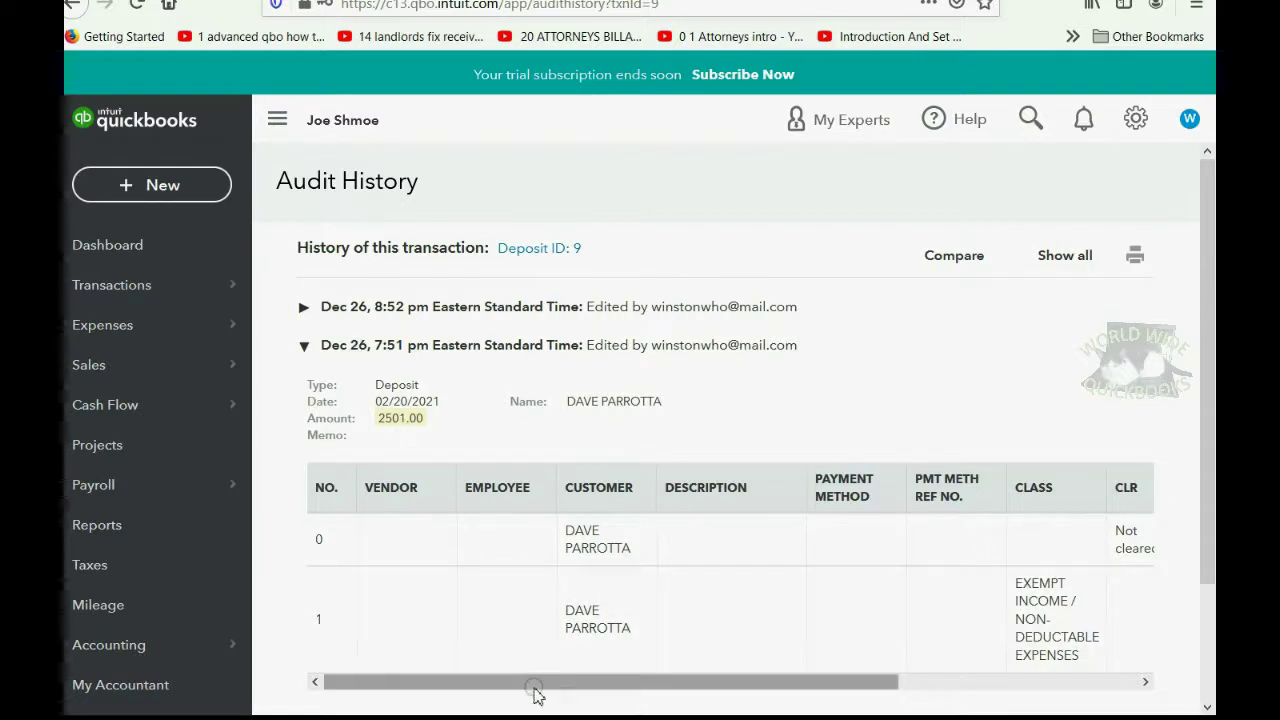
pyautogui.moveTo(543, 684); pyautogui.dragTo(822, 680)
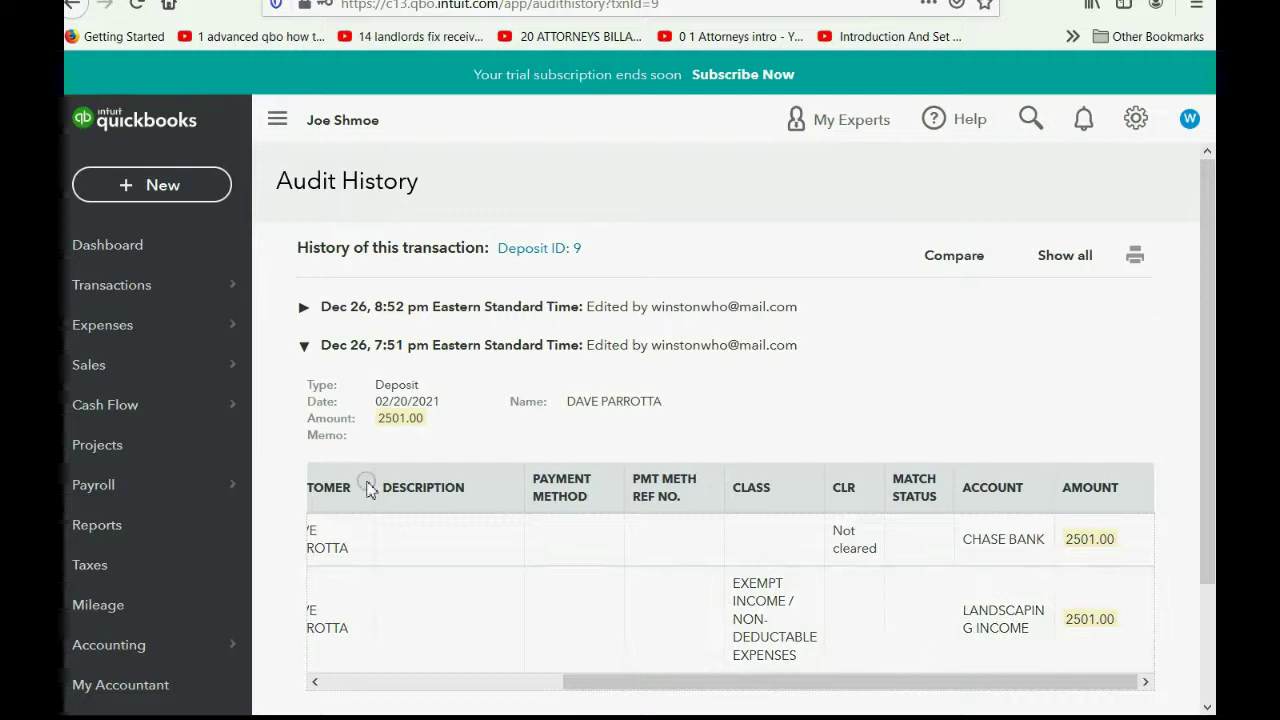
pyautogui.click(305, 346)
# Expand the Dec 26 8:52 pm edit, inspect its 2500.00 amount, then collapse it
pyautogui.click(305, 308)
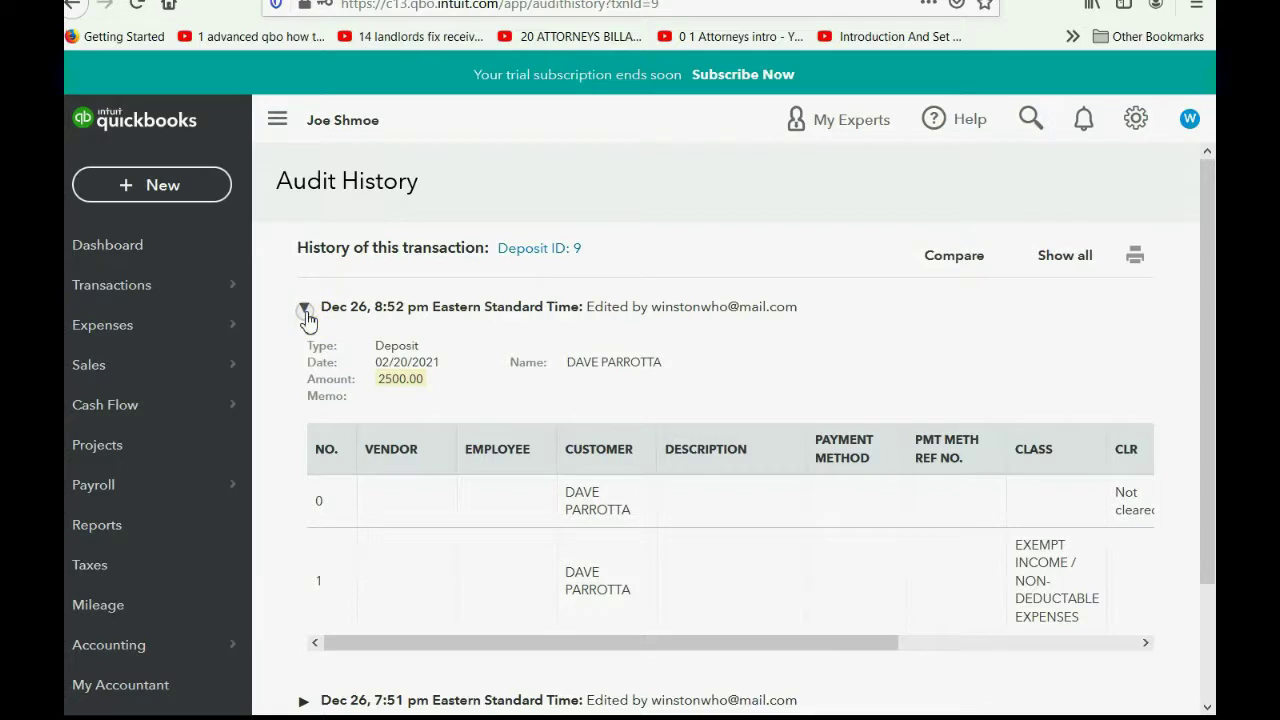
pyautogui.click(377, 385)
pyautogui.moveTo(383, 380); pyautogui.dragTo(408, 383)
pyautogui.moveTo(486, 642); pyautogui.dragTo(789, 666)
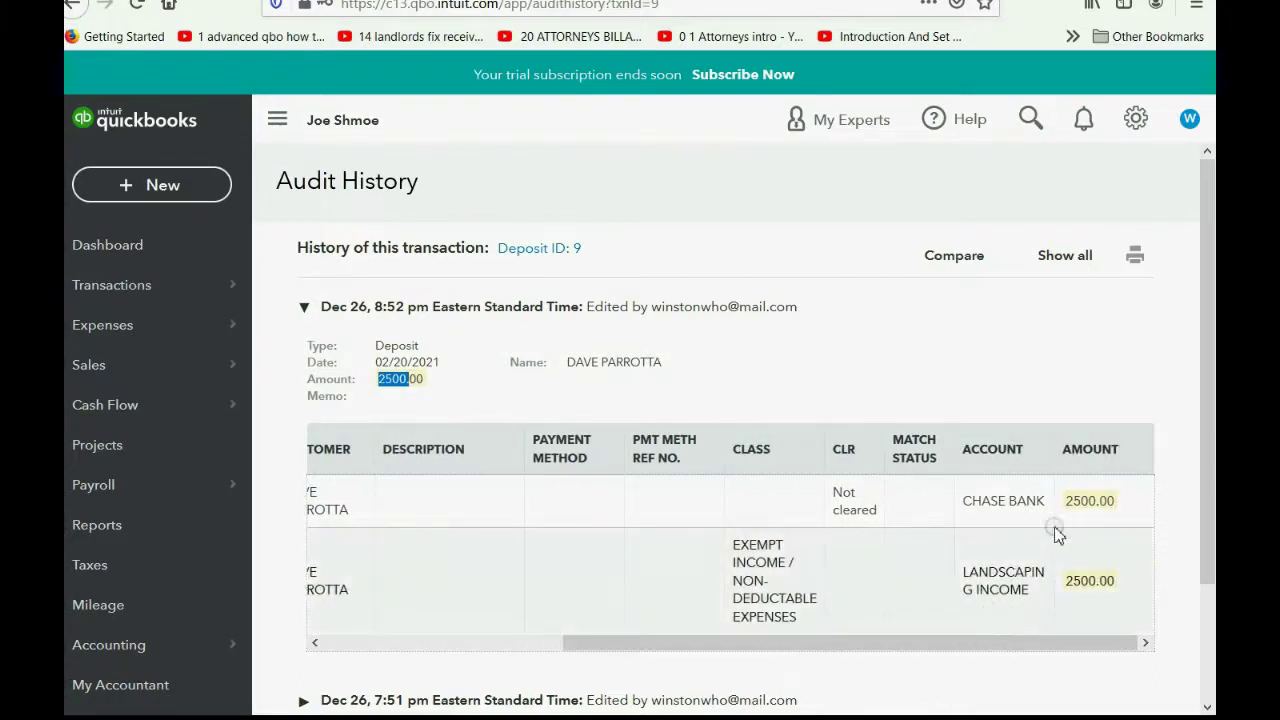
pyautogui.click(1091, 578)
pyautogui.click(1076, 553)
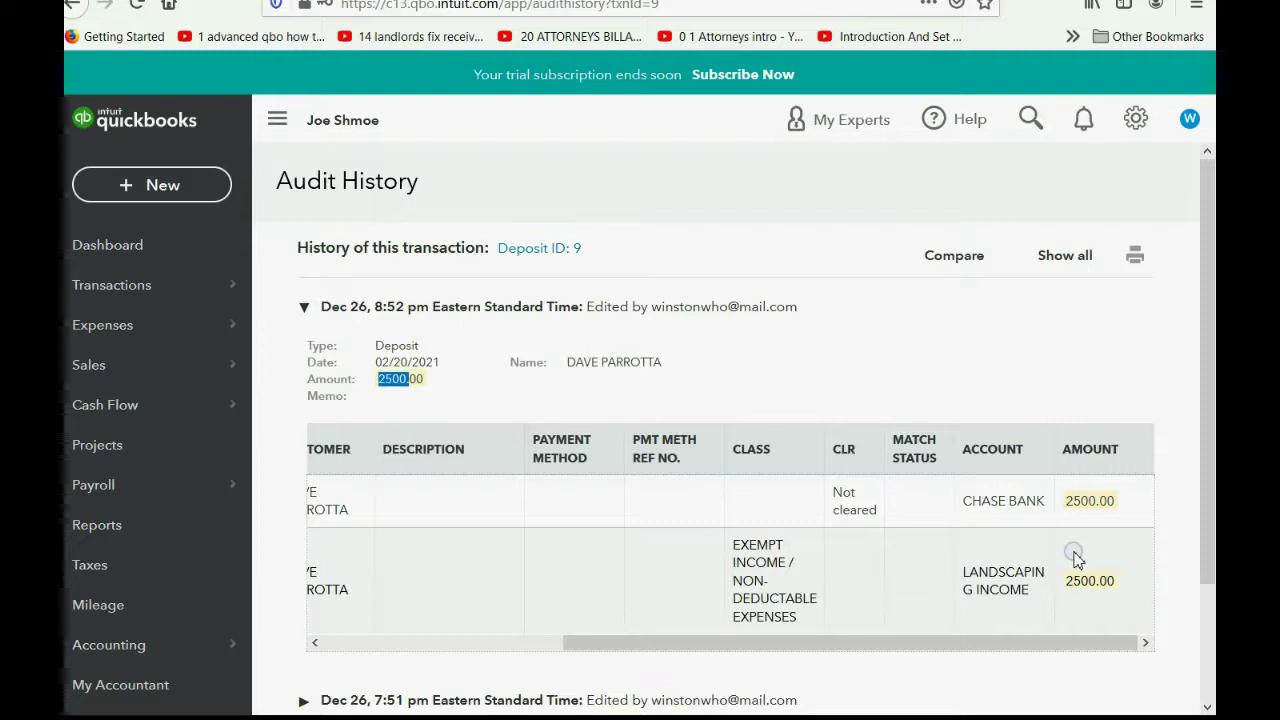
pyautogui.click(434, 412)
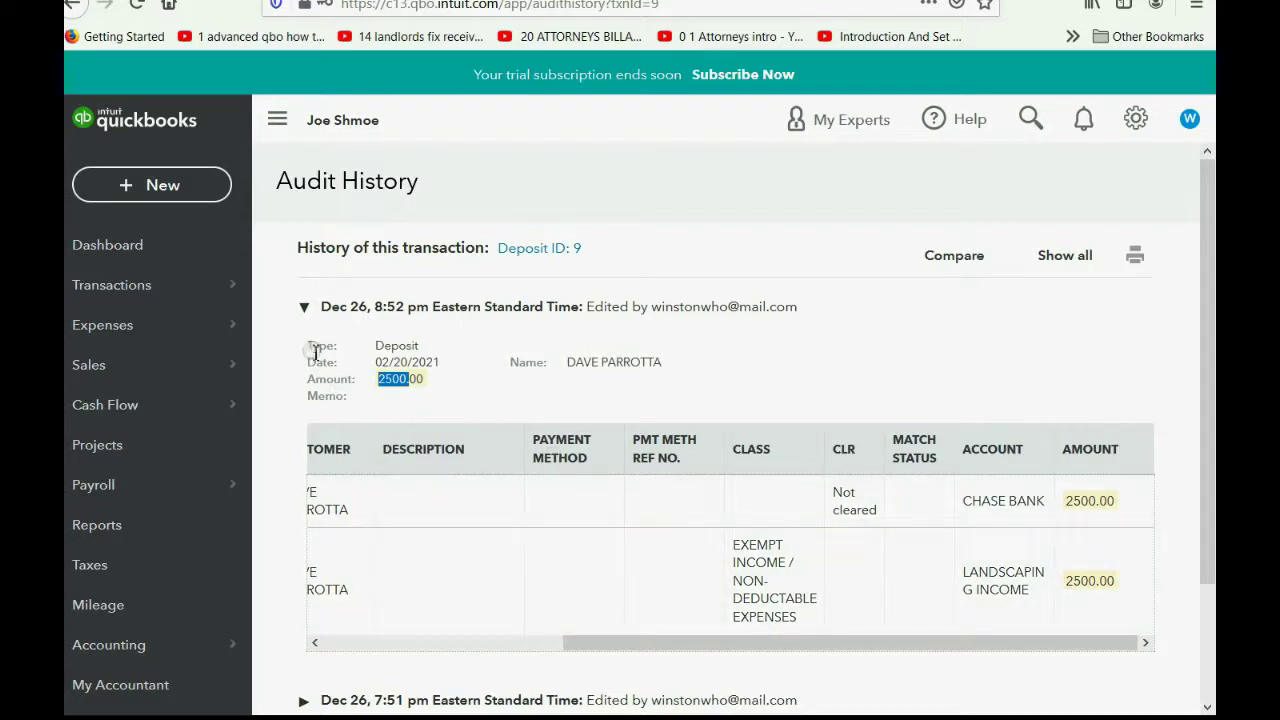
pyautogui.click(303, 310)
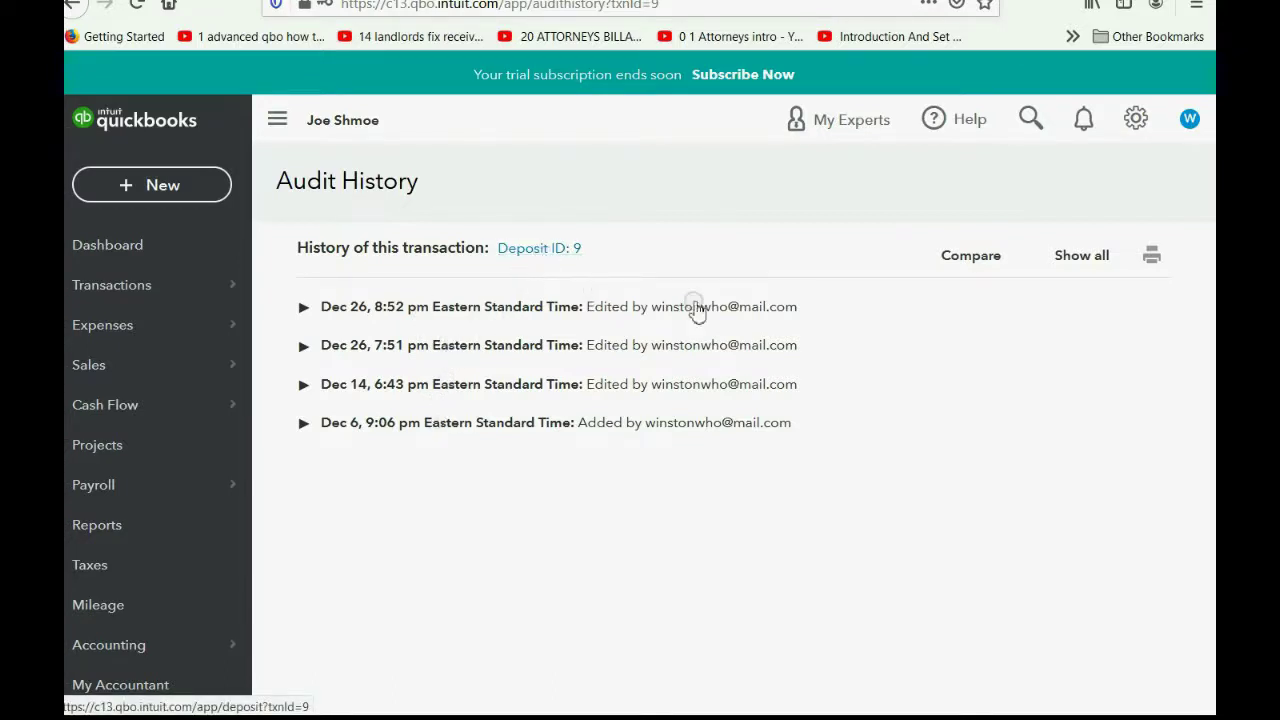
# Open the Compare view of Deposit ID 9's versions and scroll through it
pyautogui.click(975, 255)
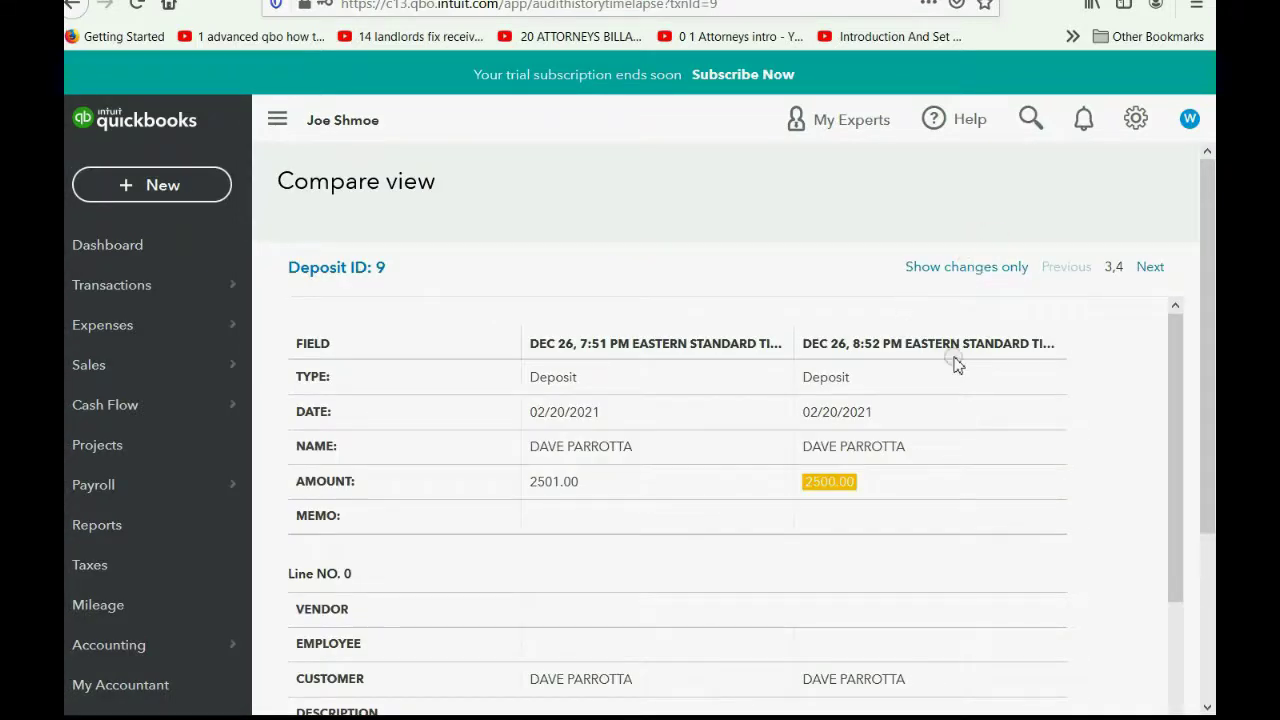
pyautogui.scroll(-5, 955, 365)
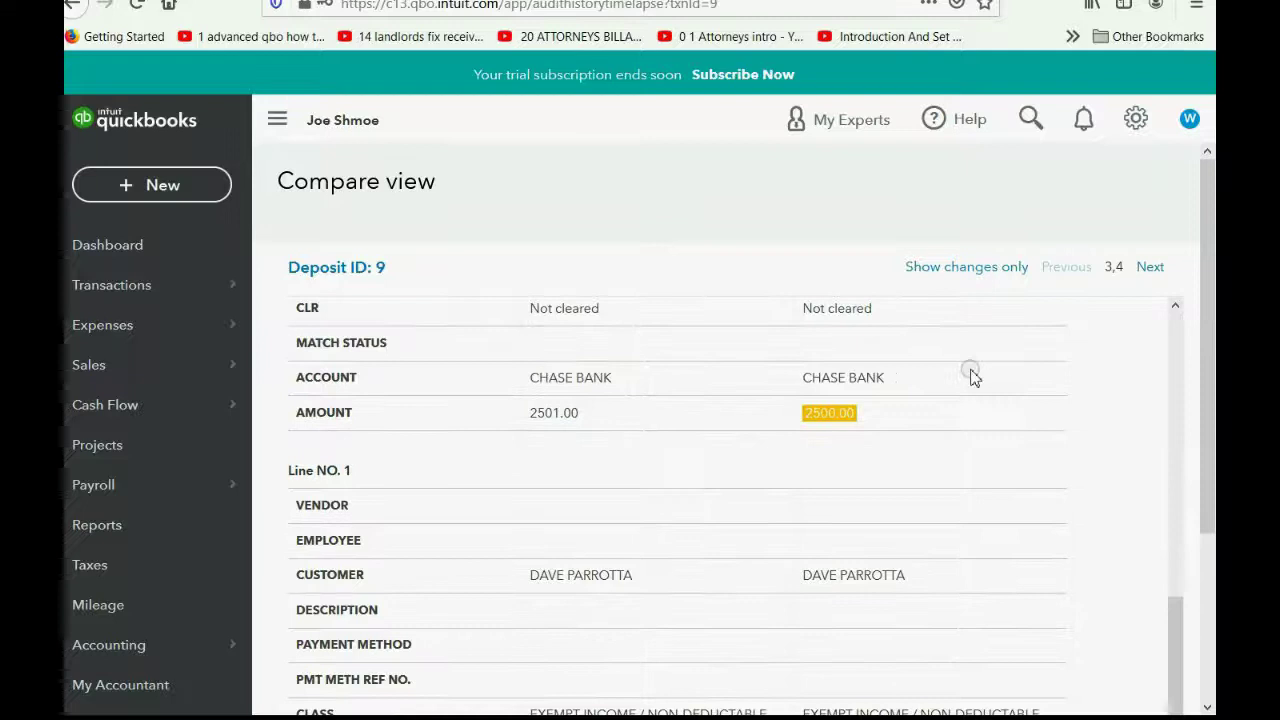
pyautogui.scroll(-2, 1040, 365)
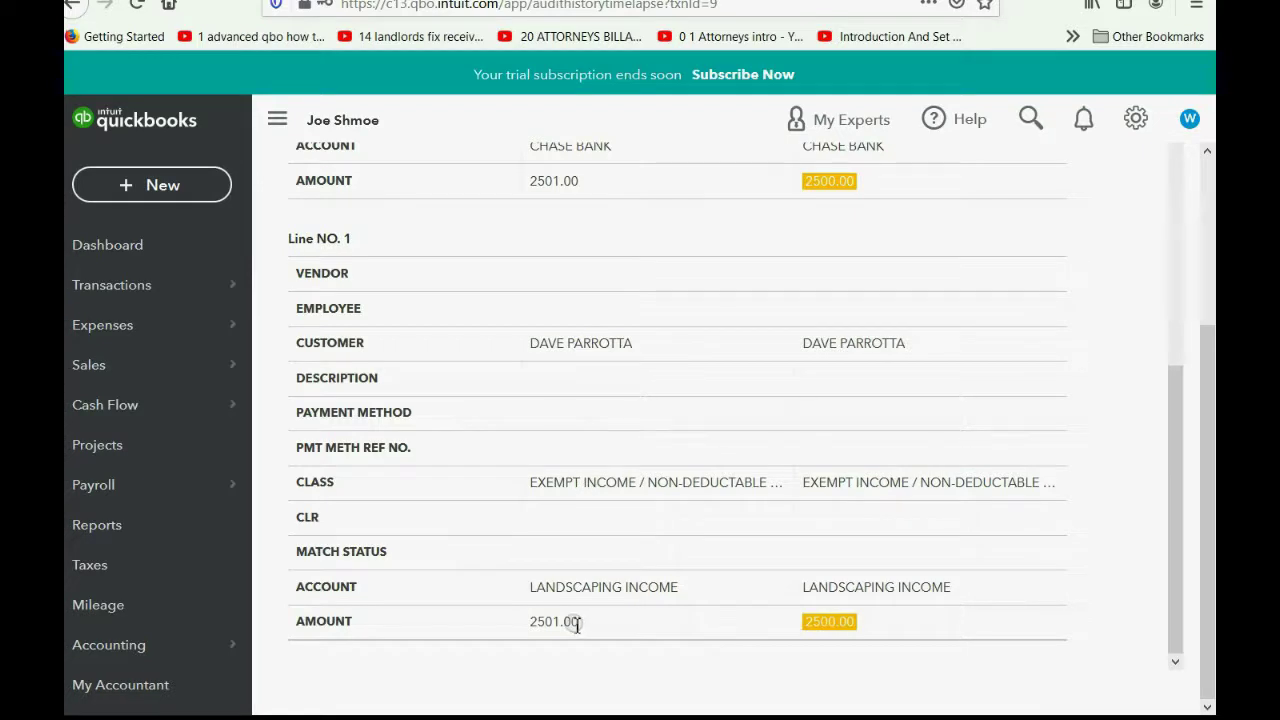
pyautogui.scroll(3, 576, 624)
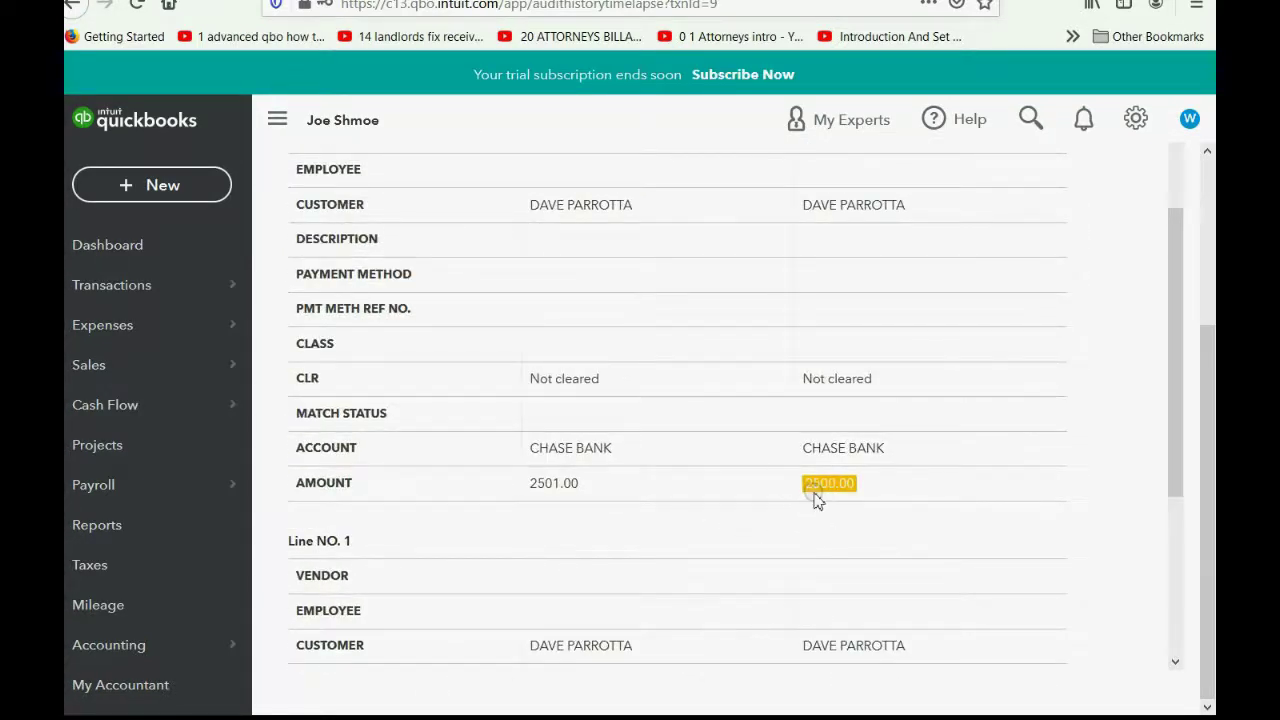
pyautogui.scroll(5, 815, 500)
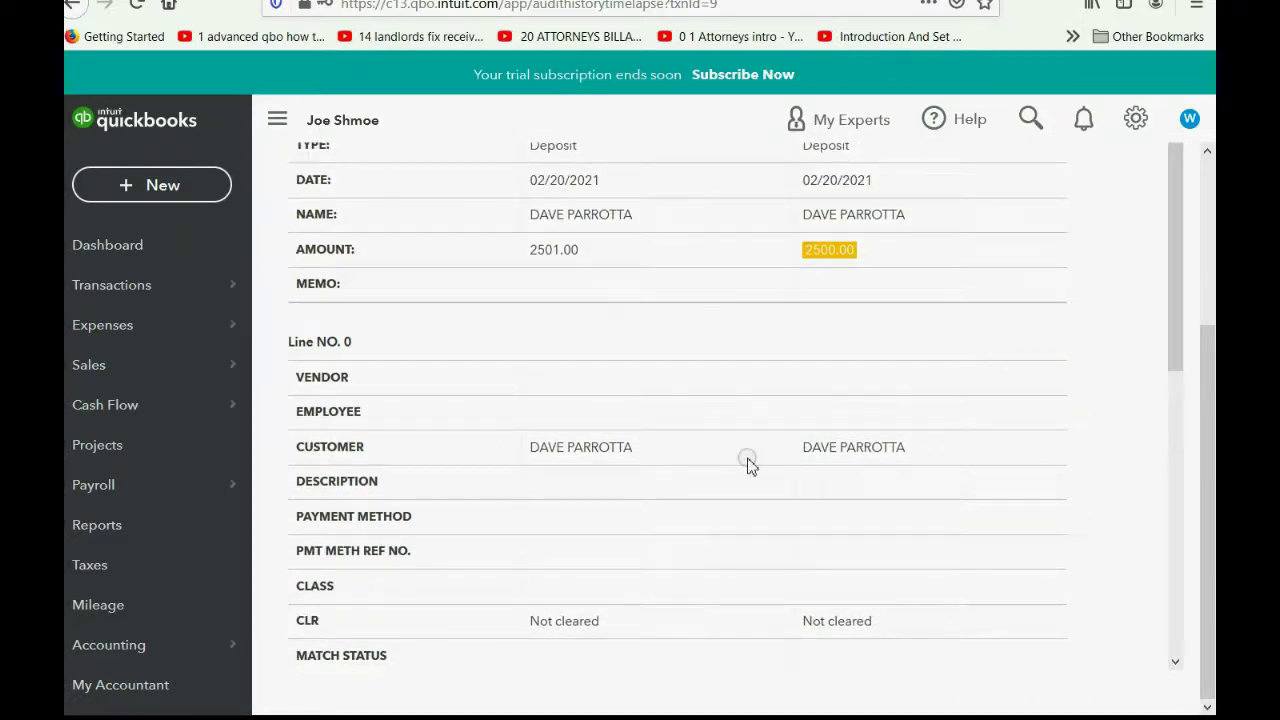
pyautogui.scroll(2, 750, 466)
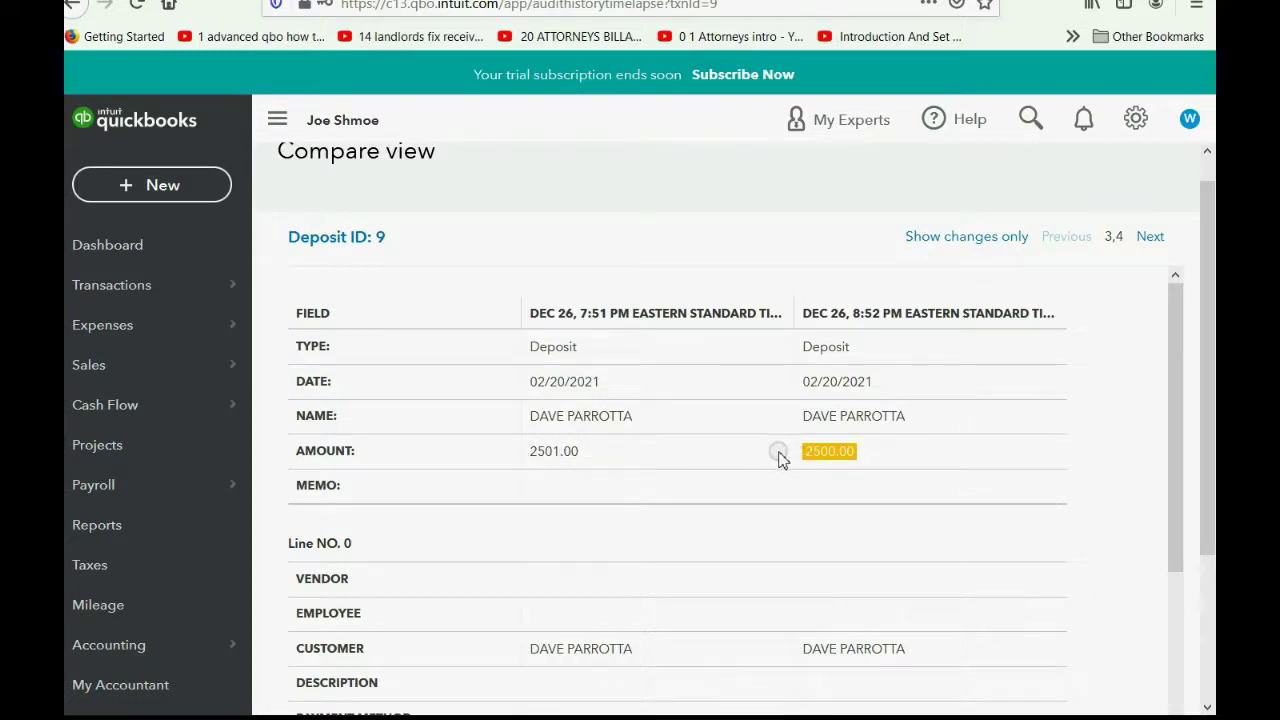
pyautogui.scroll(1, 765, 452)
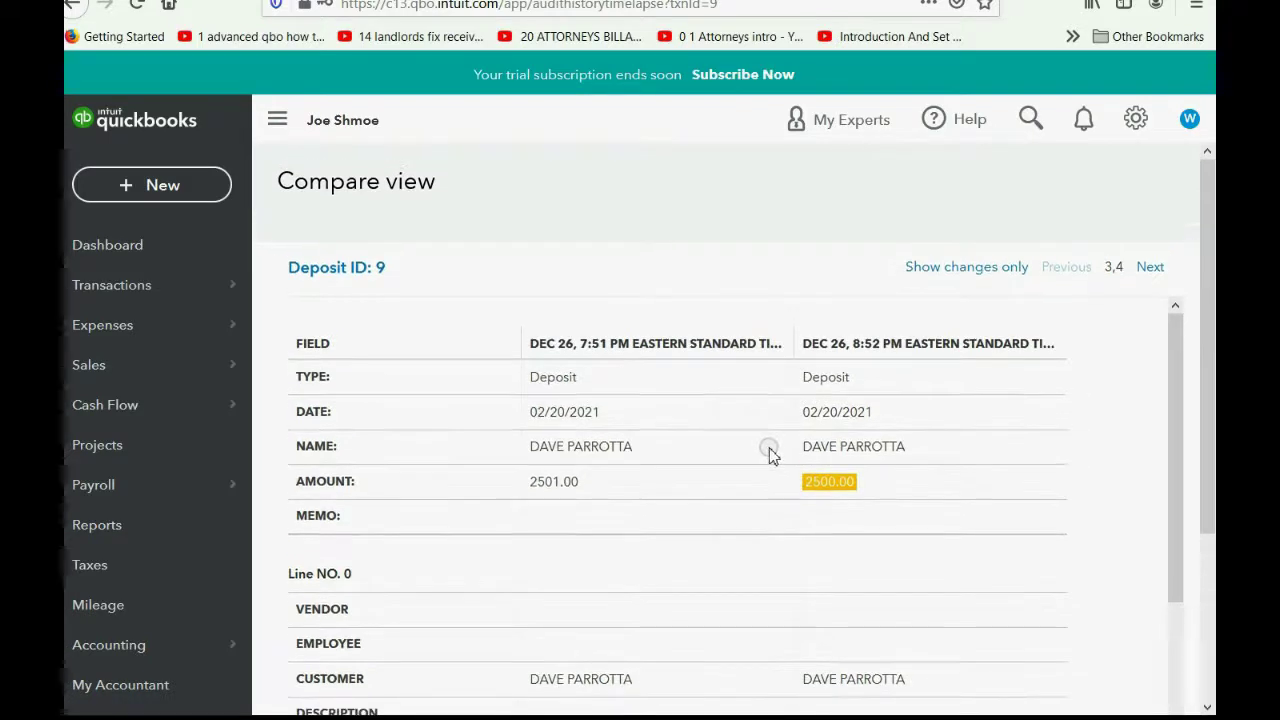
# Show changes only, then open and close the Deposit ID 9 bank deposit form
pyautogui.click(956, 268)
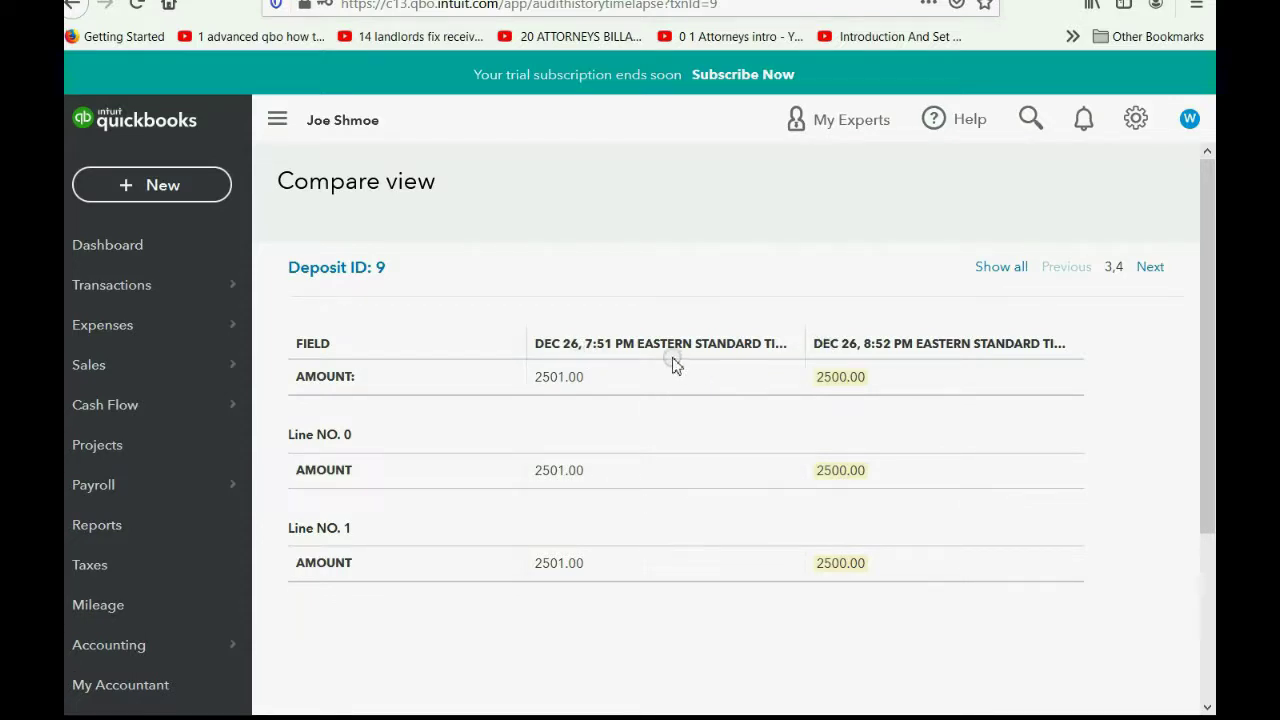
pyautogui.click(340, 268)
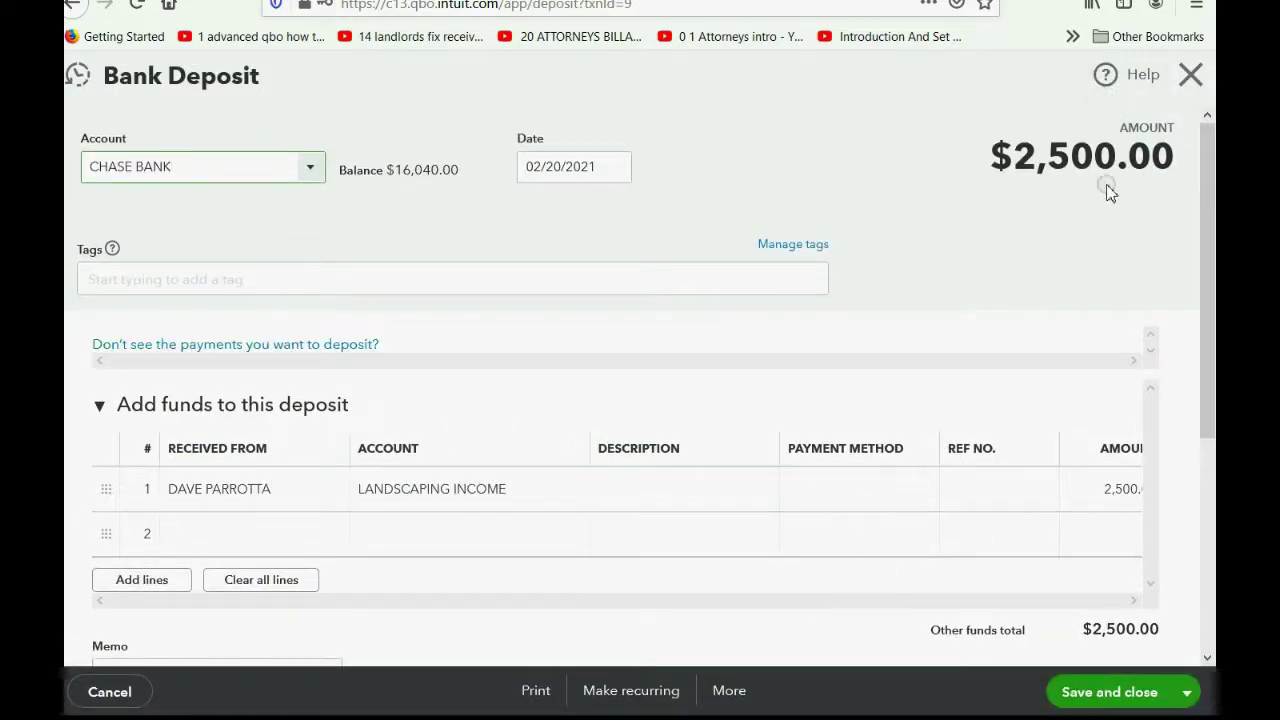
pyautogui.click(1191, 75)
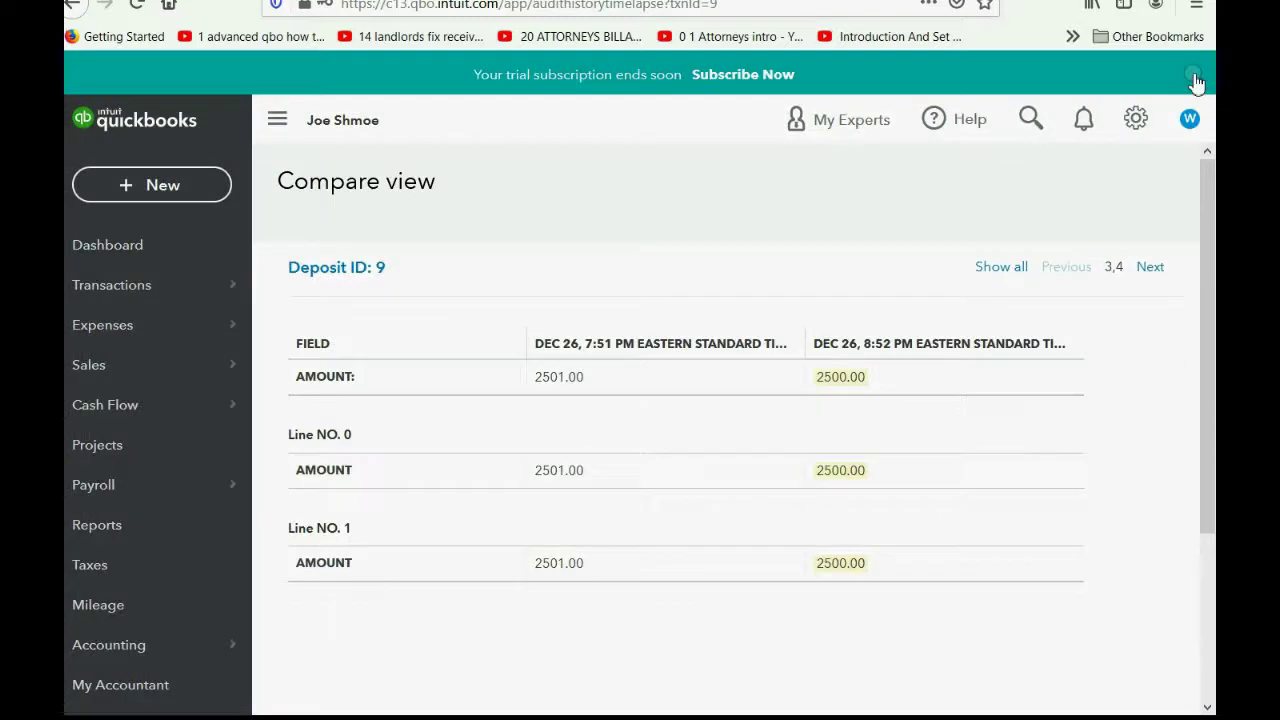
# Return to the Audit Log through the gear menu's Tools section
pyautogui.click(1135, 118)
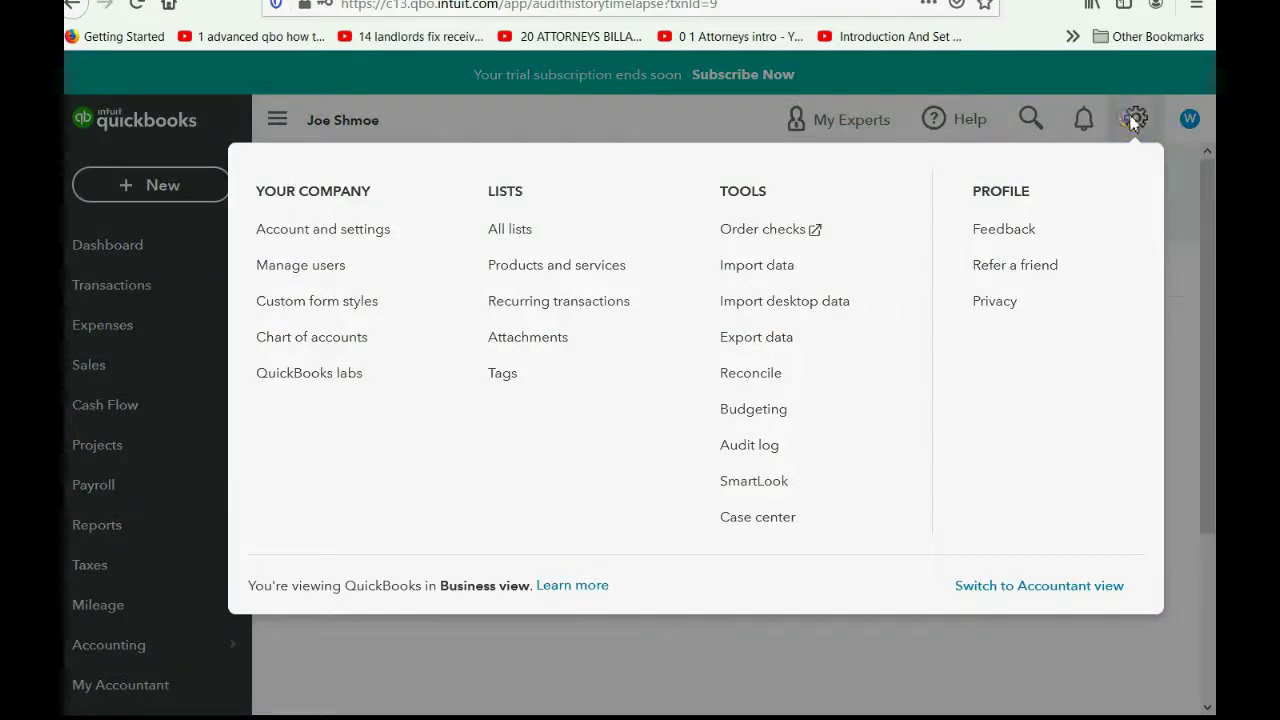
pyautogui.click(760, 444)
pyautogui.scroll(-2, 758, 450)
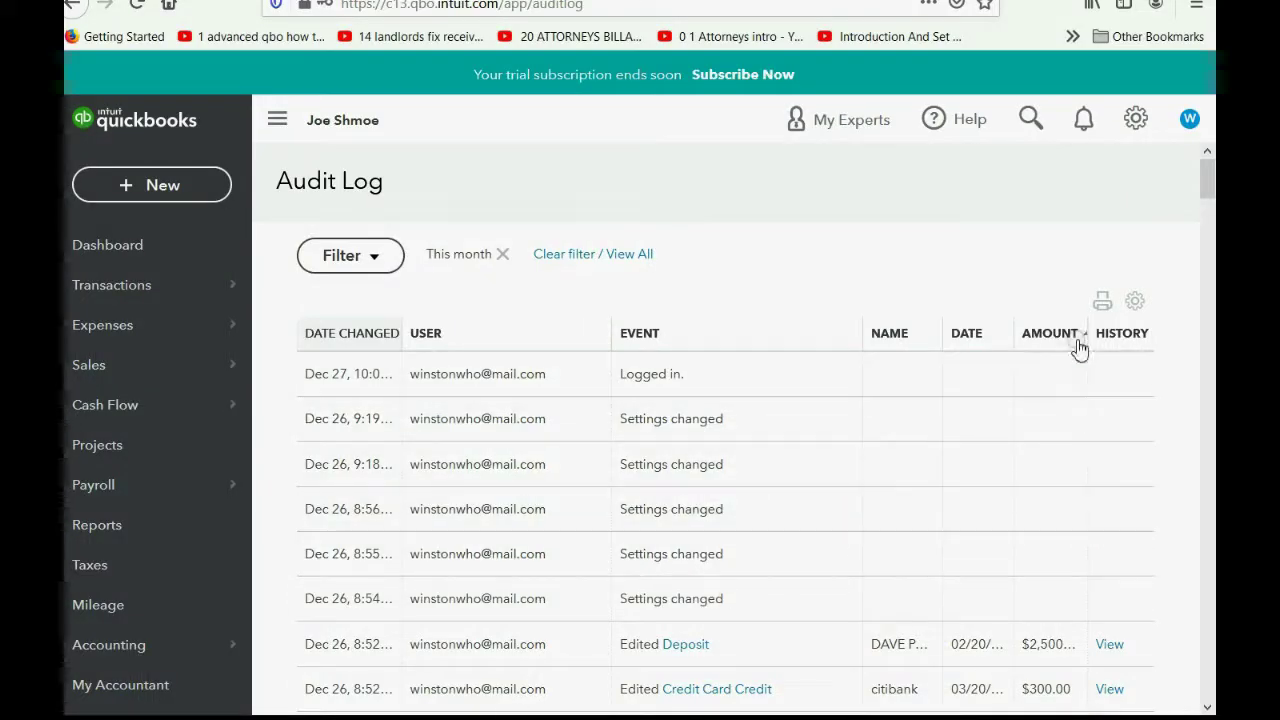
pyautogui.click(1104, 302)
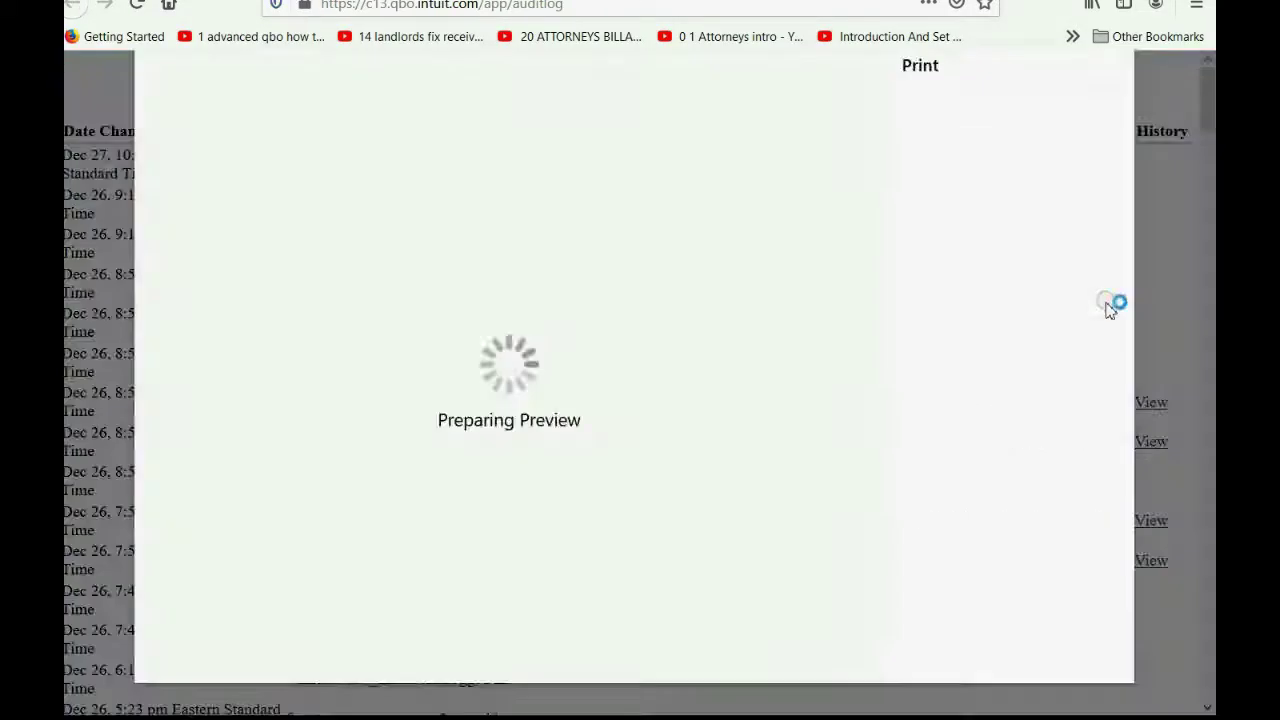
pyautogui.click(1066, 138)
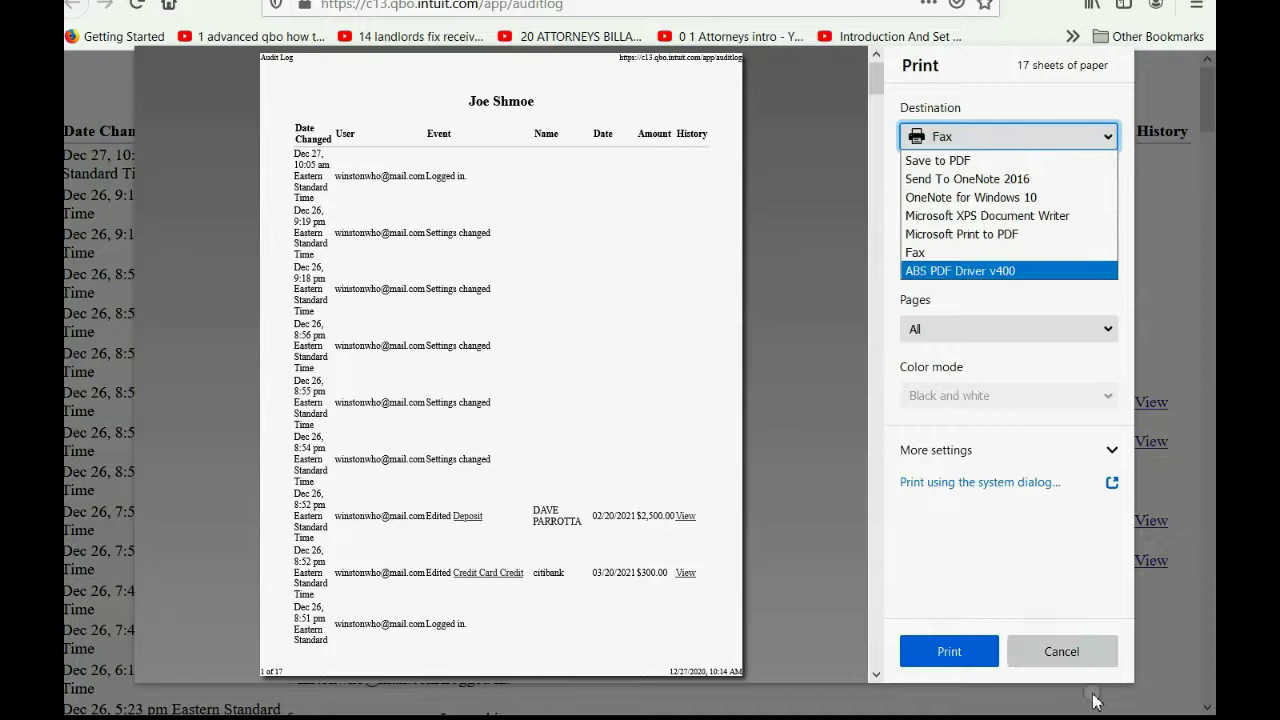
pyautogui.click(1062, 651)
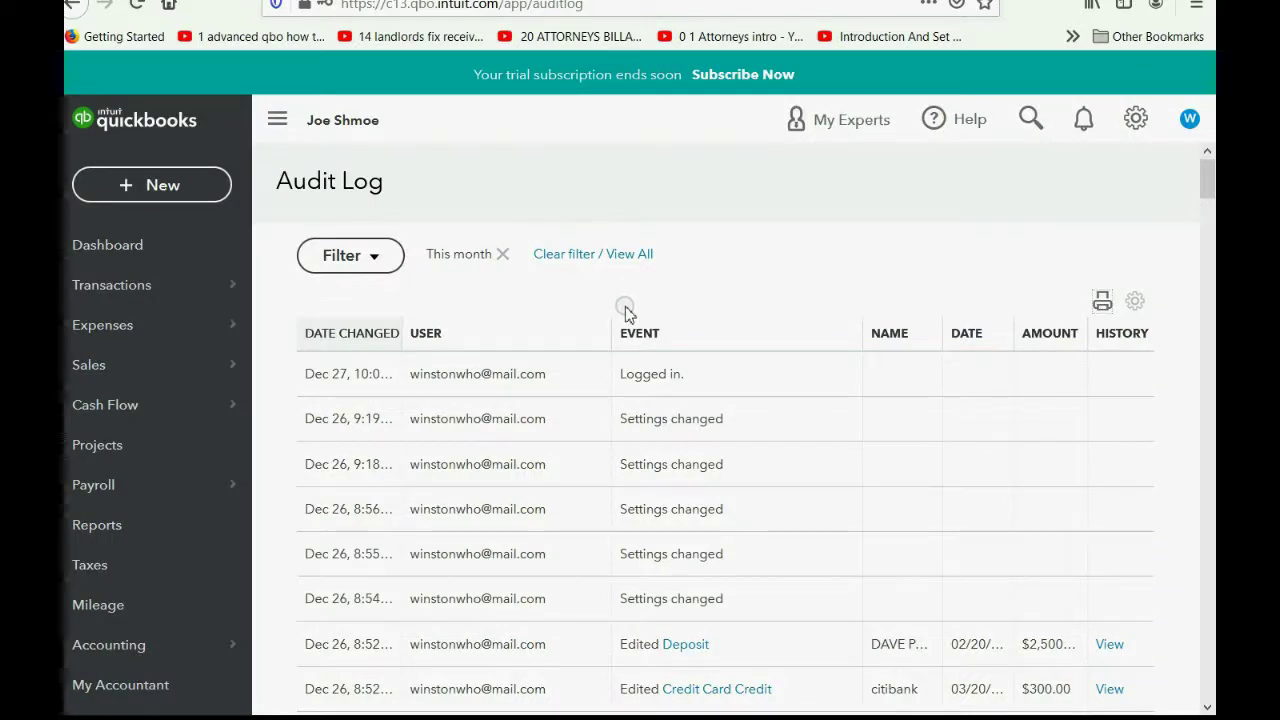
# Sort the Audit Log by user, widen Date Changed, add the ID column and remove User
pyautogui.click(560, 338)
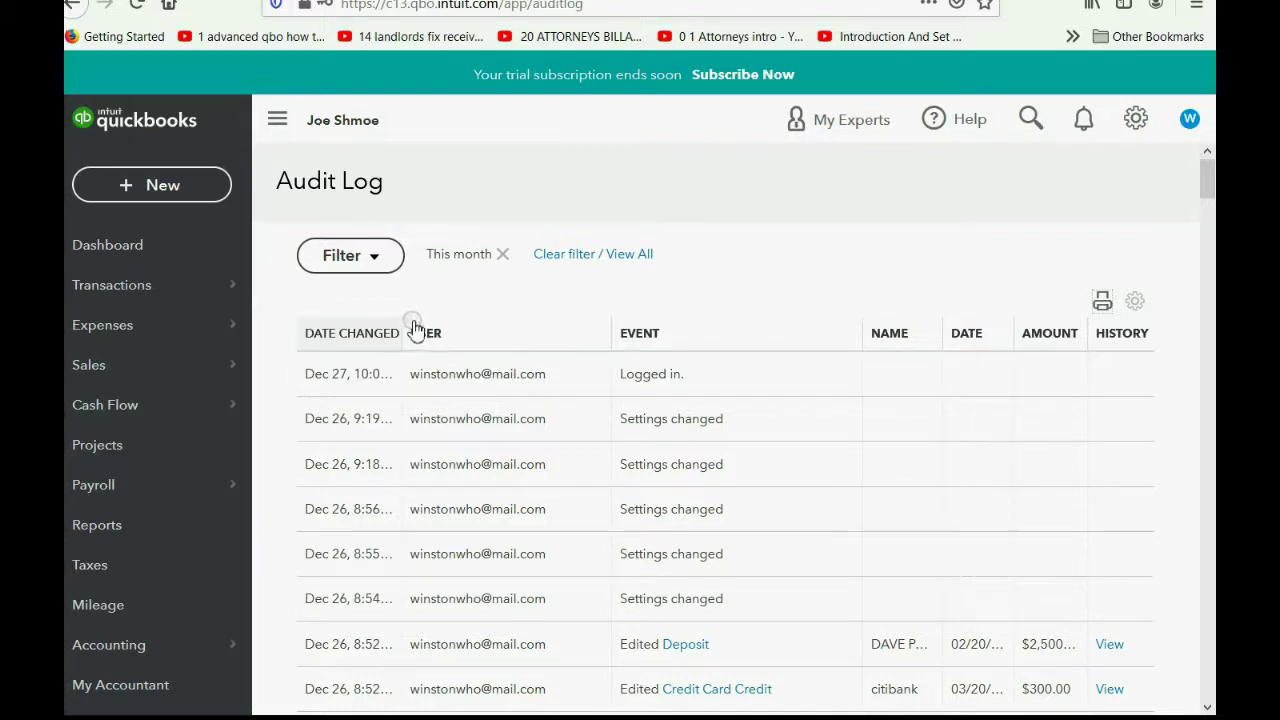
pyautogui.moveTo(402, 330); pyautogui.dragTo(463, 326)
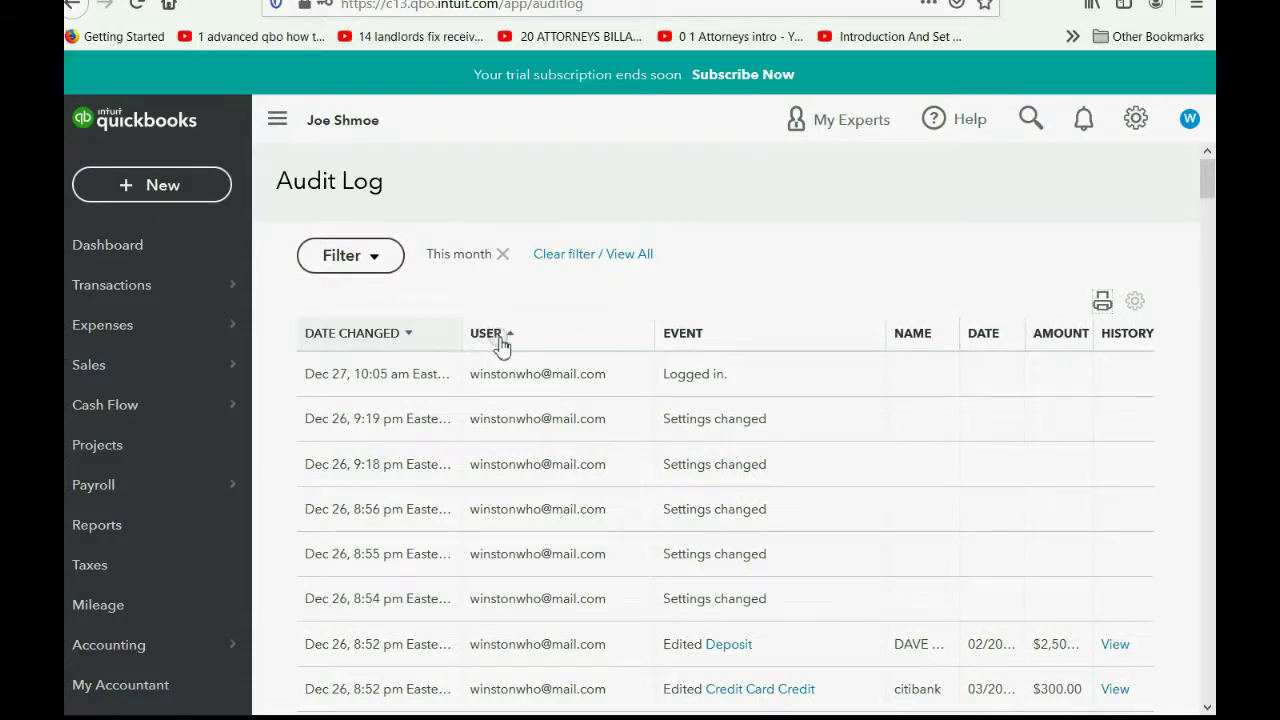
pyautogui.click(1137, 303)
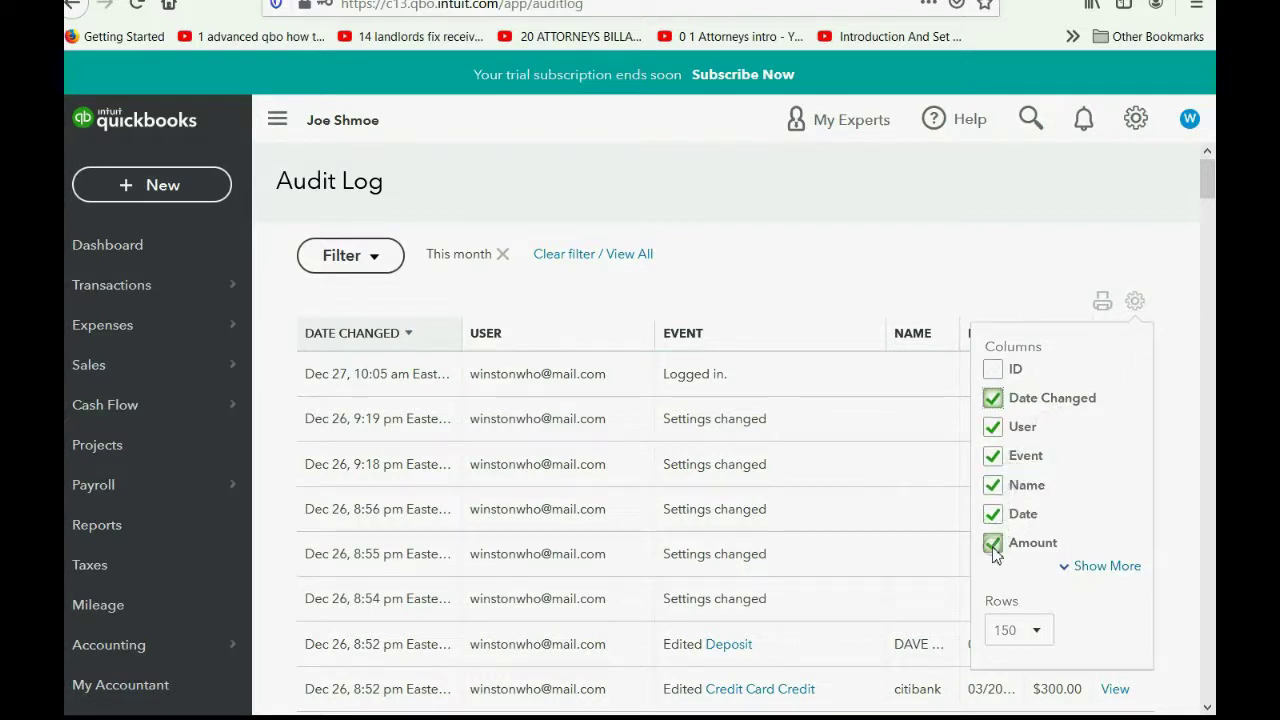
pyautogui.click(993, 370)
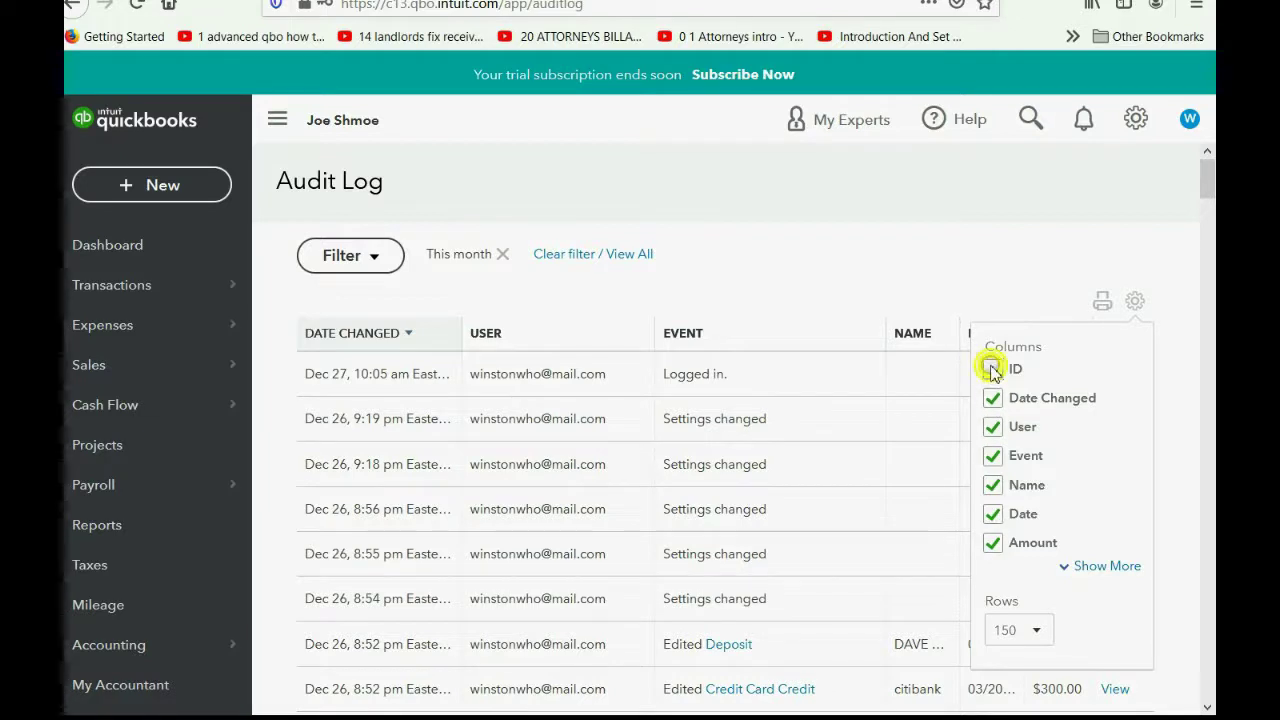
pyautogui.click(993, 427)
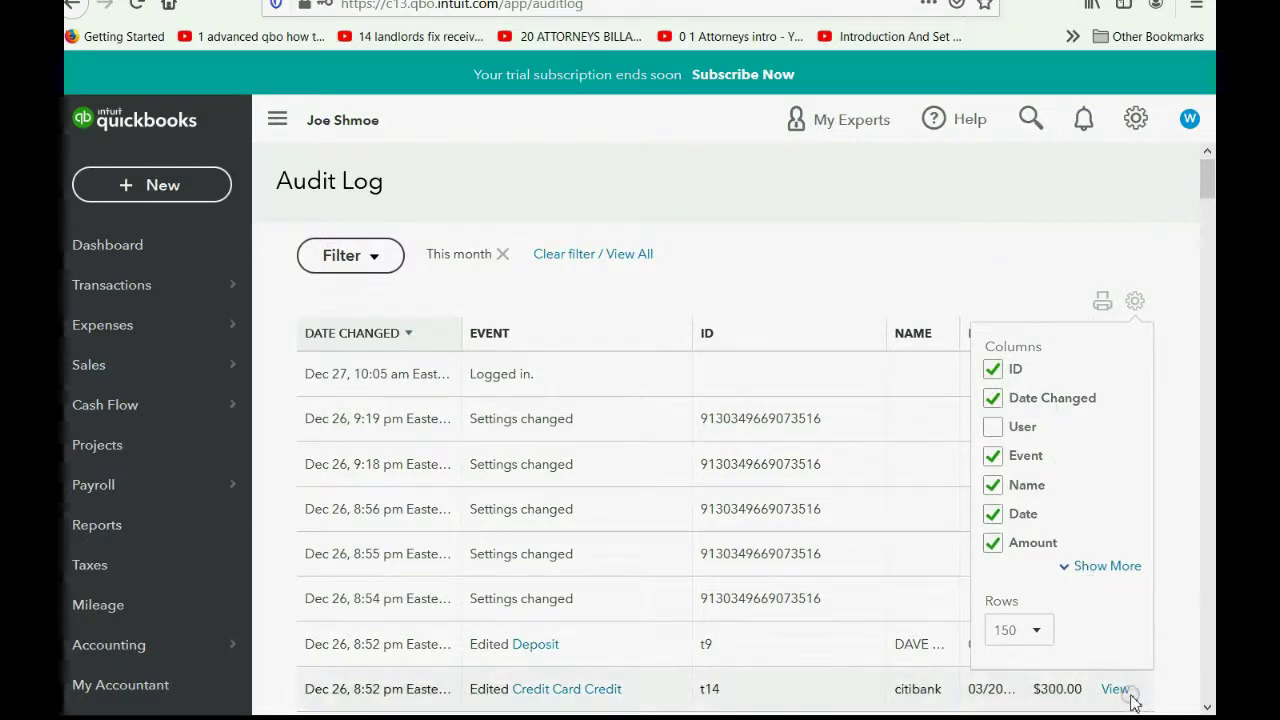
# Open the Audit Log print preview and set the destination to Save to PDF
pyautogui.click(1102, 301)
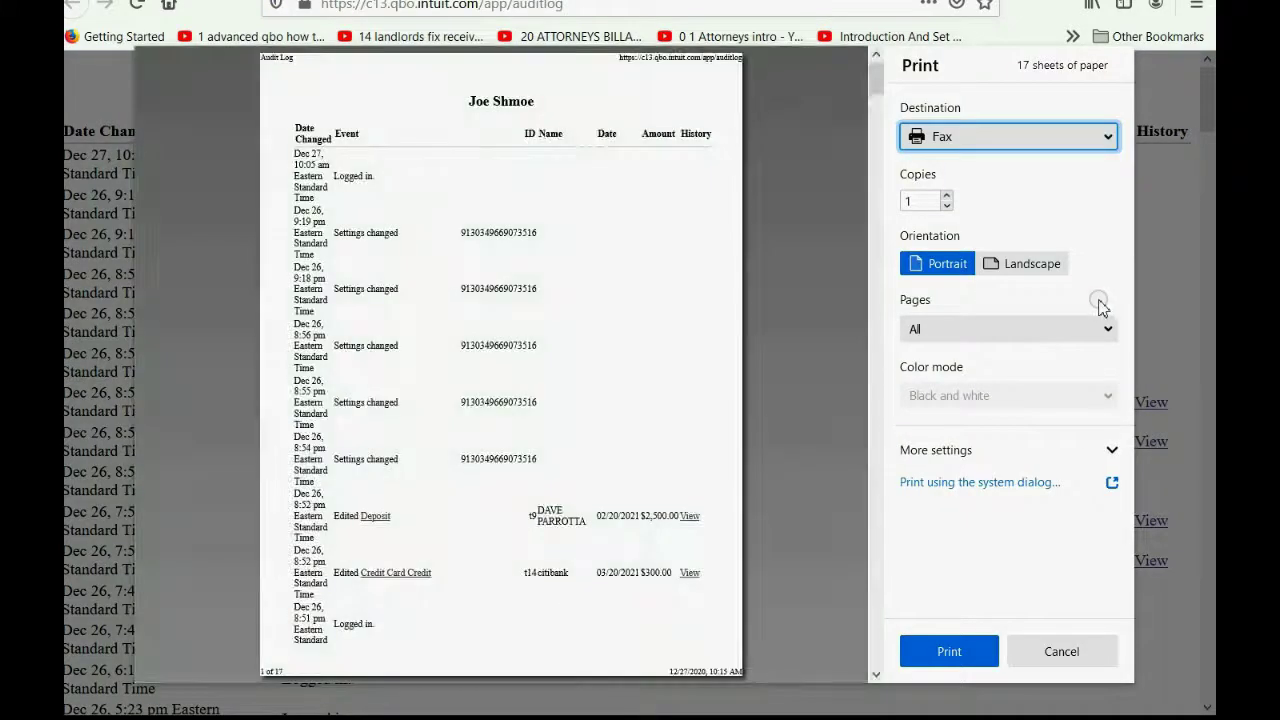
pyautogui.click(947, 137)
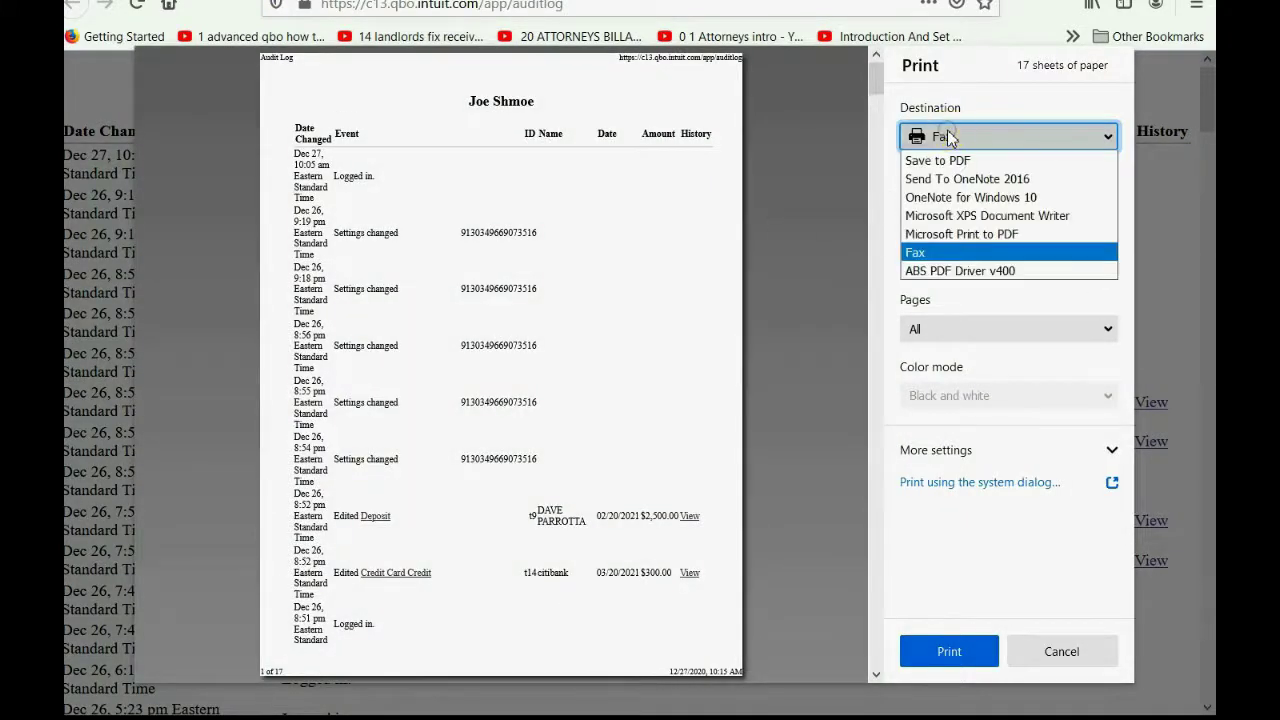
pyautogui.click(940, 161)
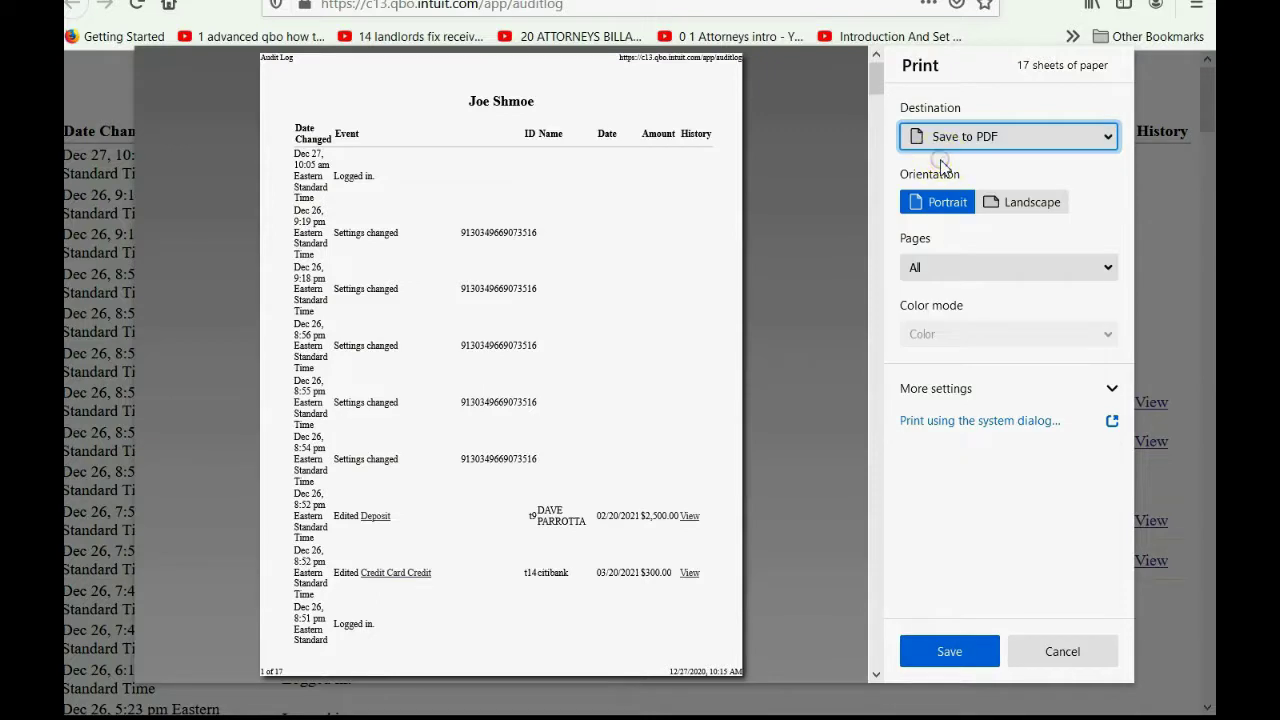